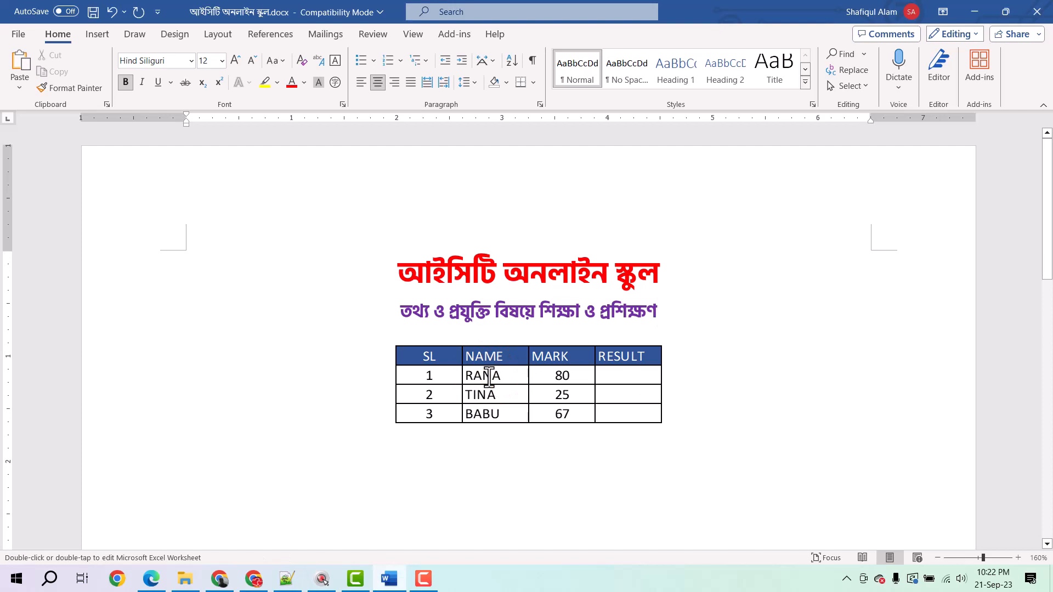
double_click(449, 364)
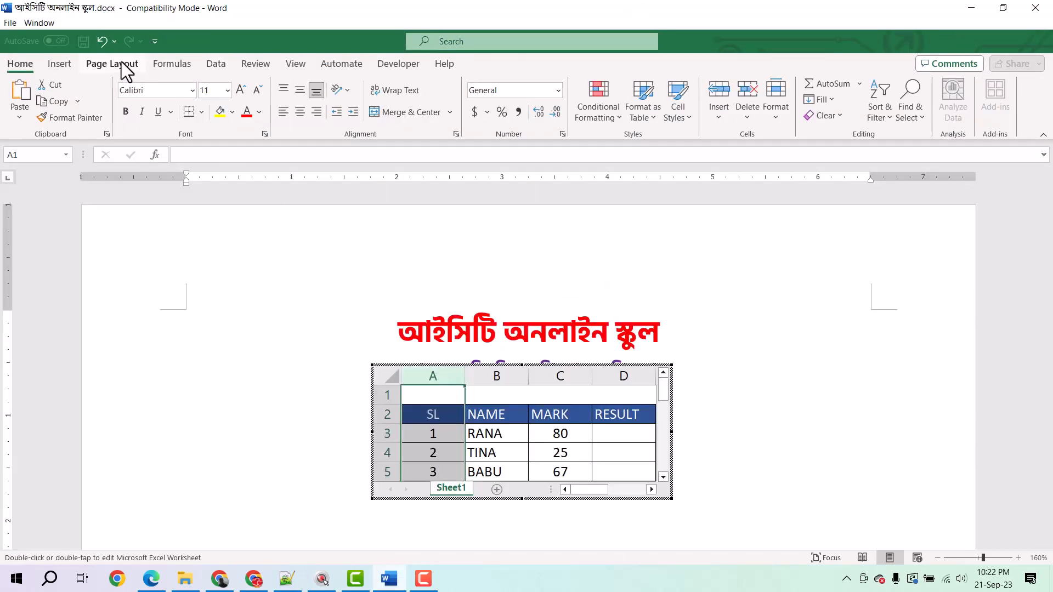
click(630, 435)
text(=)
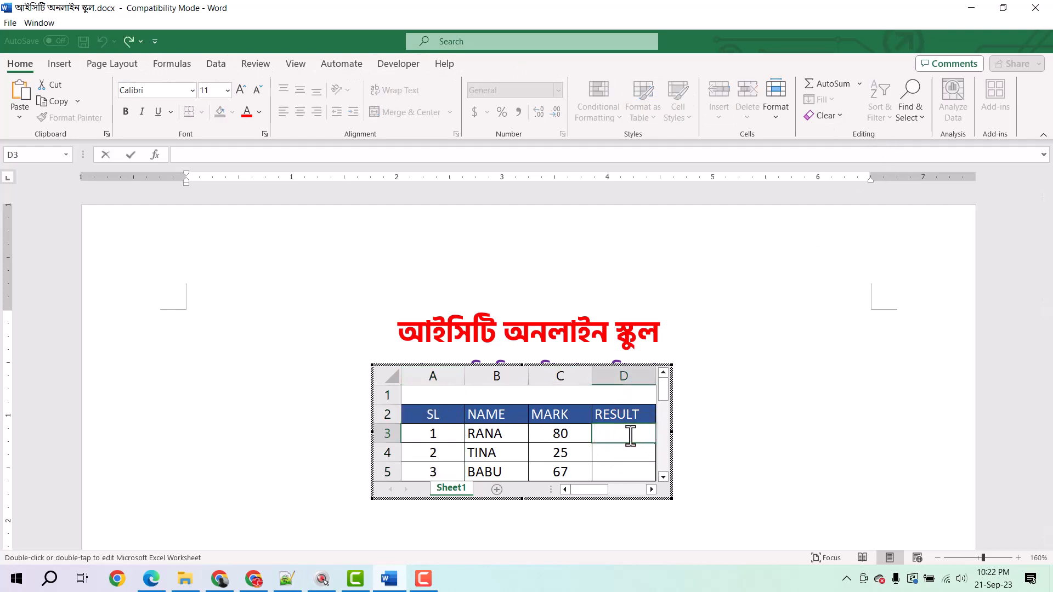
click(205, 155)
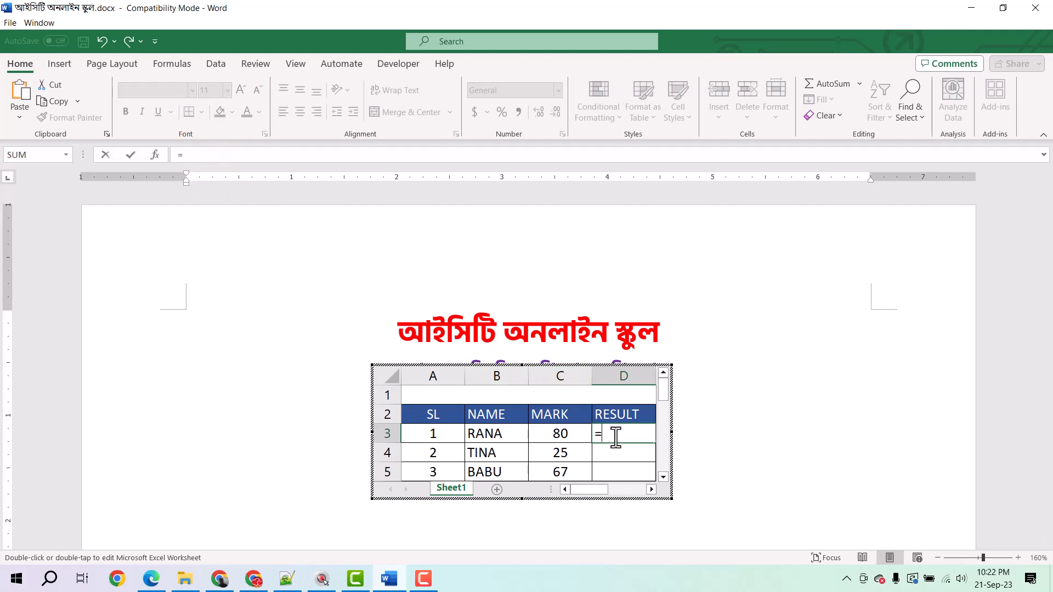
text(if)
key(BackSpace)
key(BackSpace)
text(if)
key(Tab)
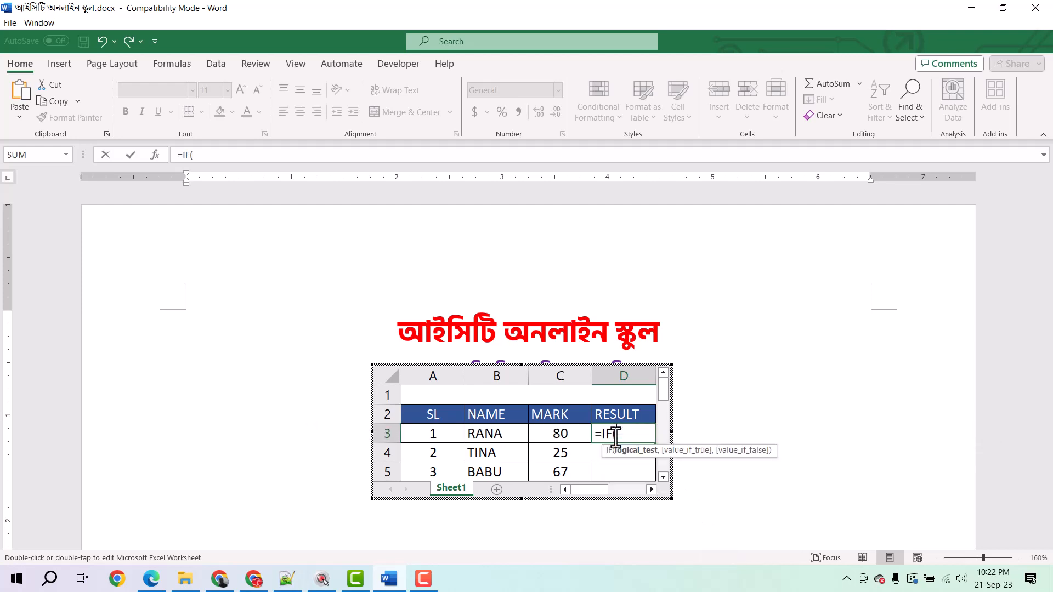
click(549, 435)
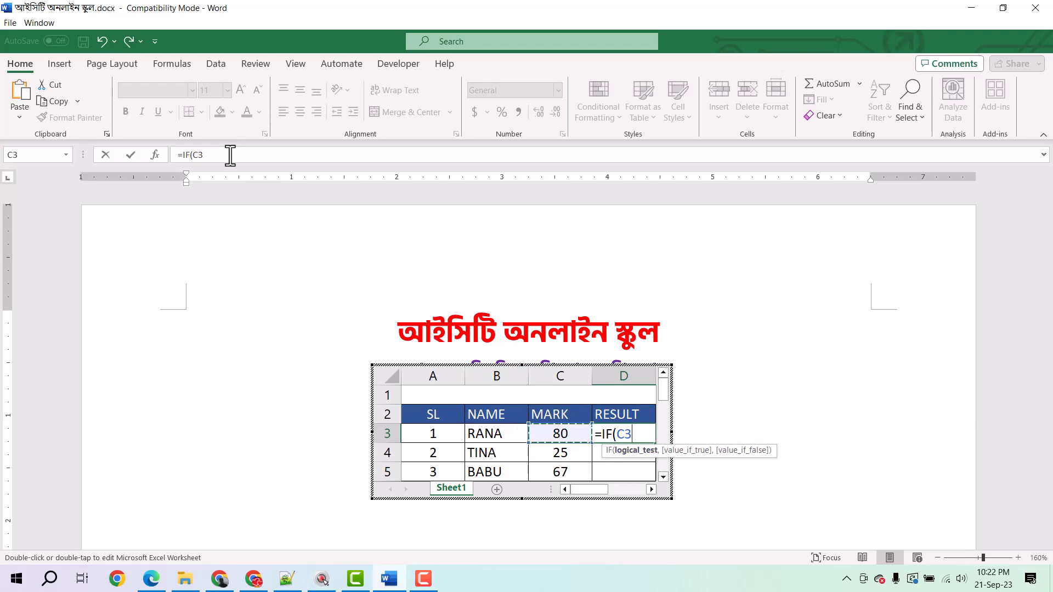
drag(233, 167, 236, 192)
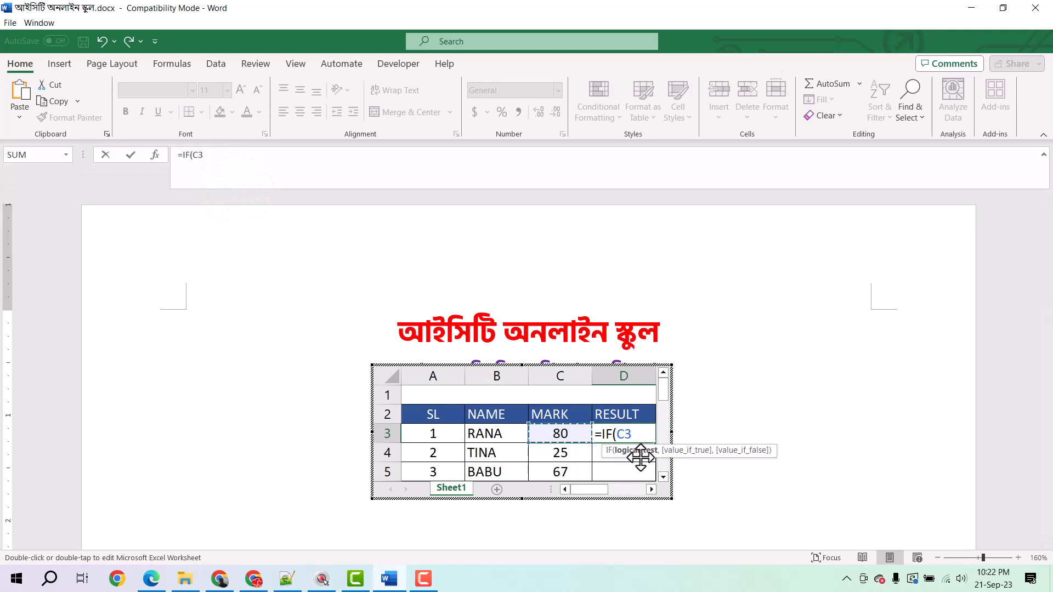
key(BackSpace)
key(BackSpace)
key(BackSpace)
key(BackSpace)
key(BackSpace)
key(BackSpace)
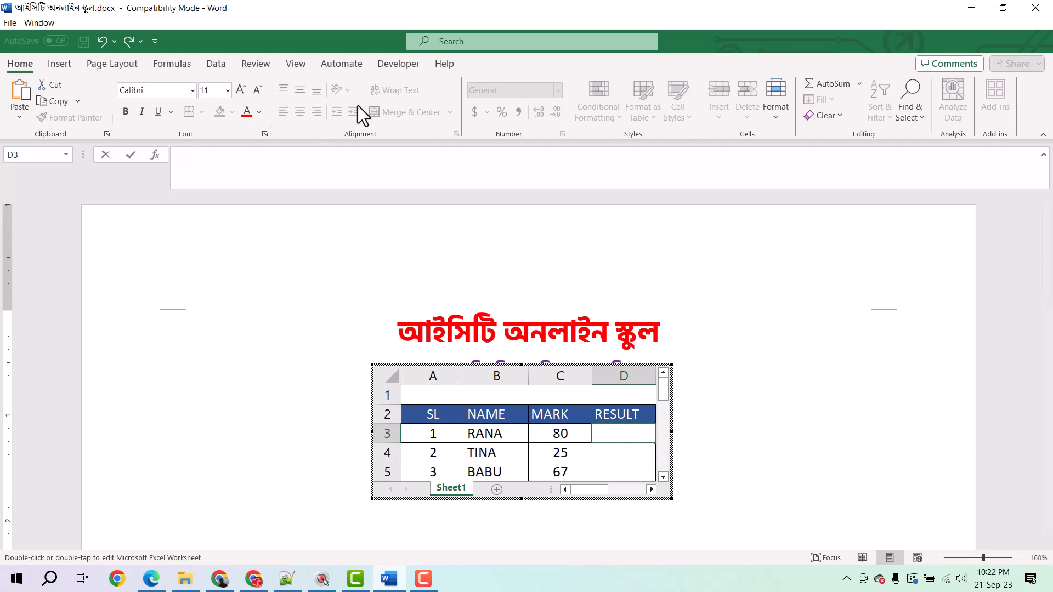
click(216, 65)
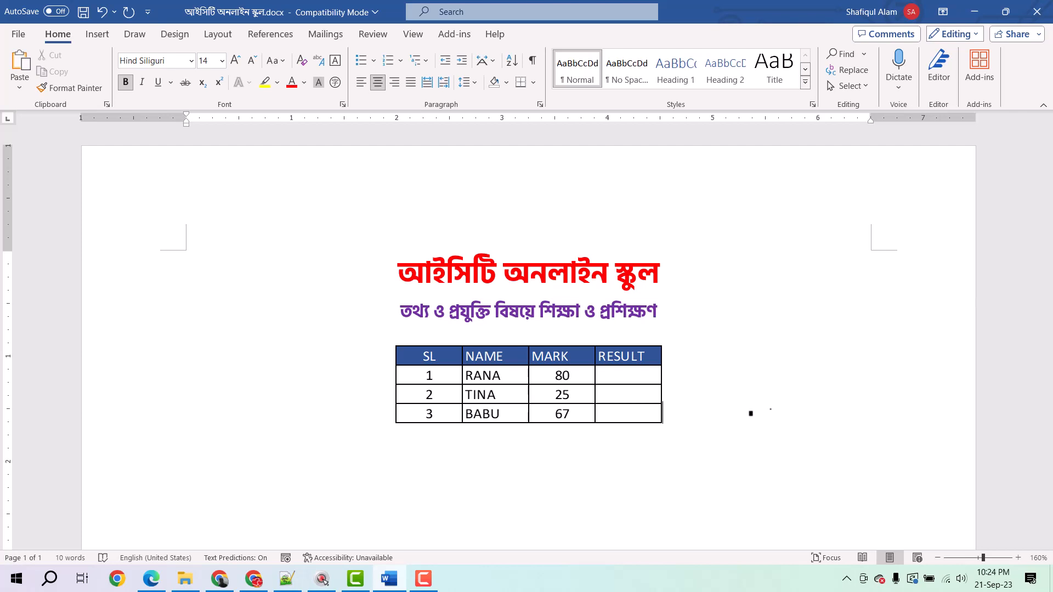
Delete the embedded worksheet table below the two headings and insert a new Excel spreadsheet in its place.
click(580, 376)
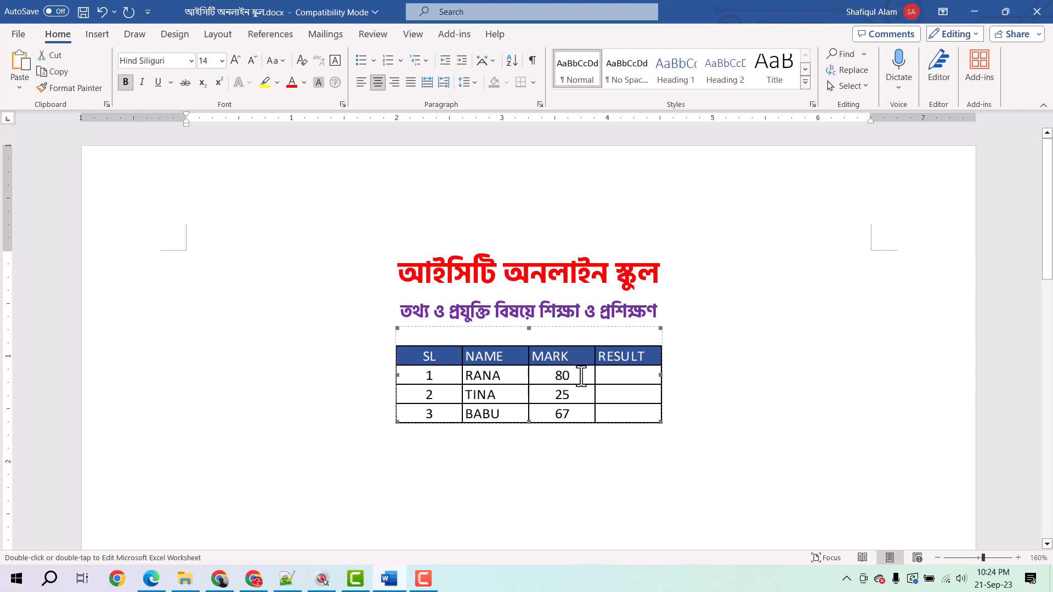
key(Delete)
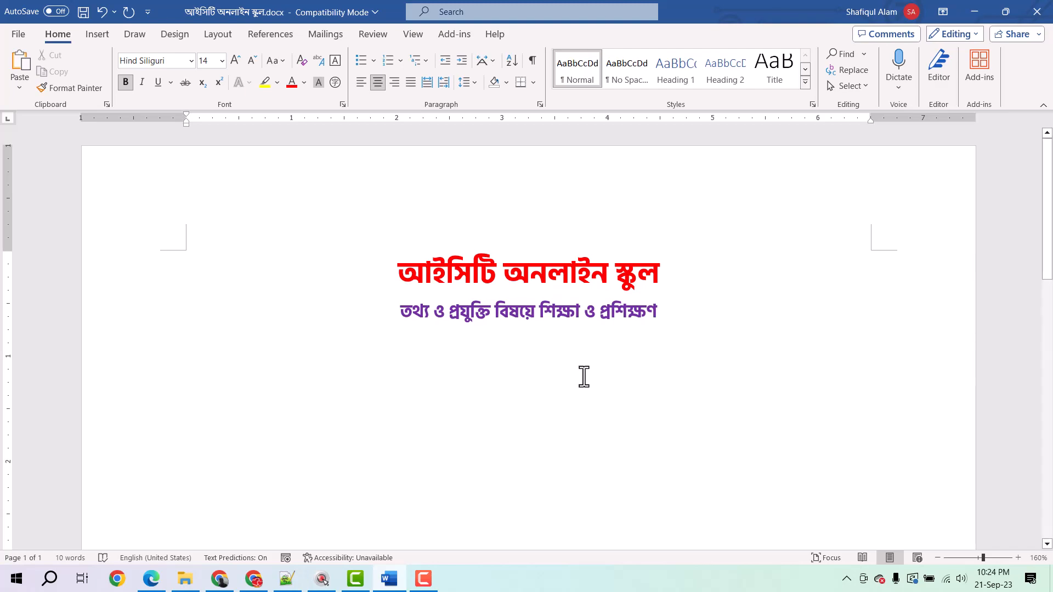
click(97, 34)
click(116, 68)
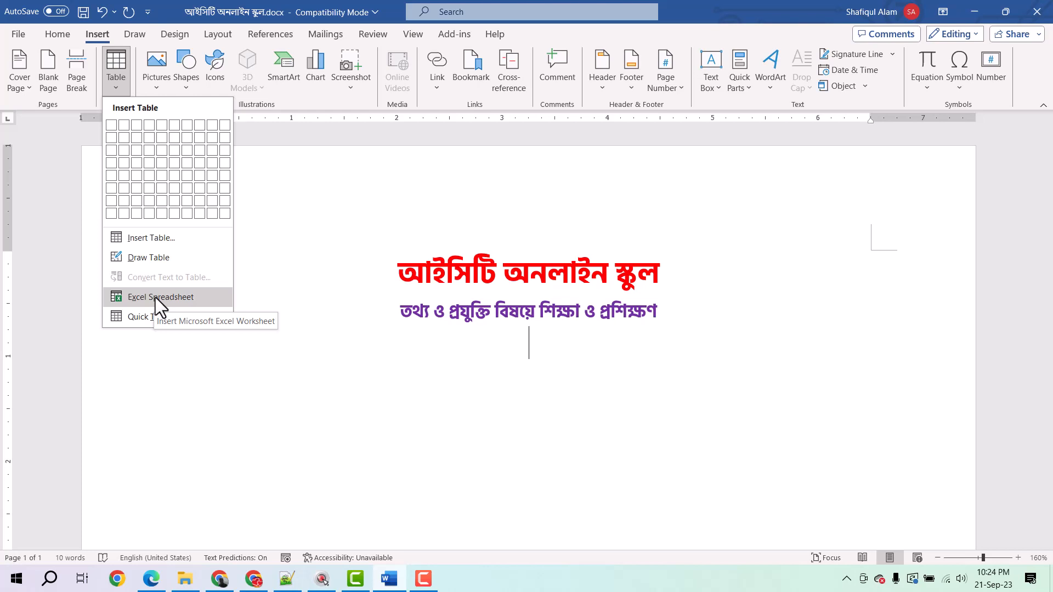
click(156, 297)
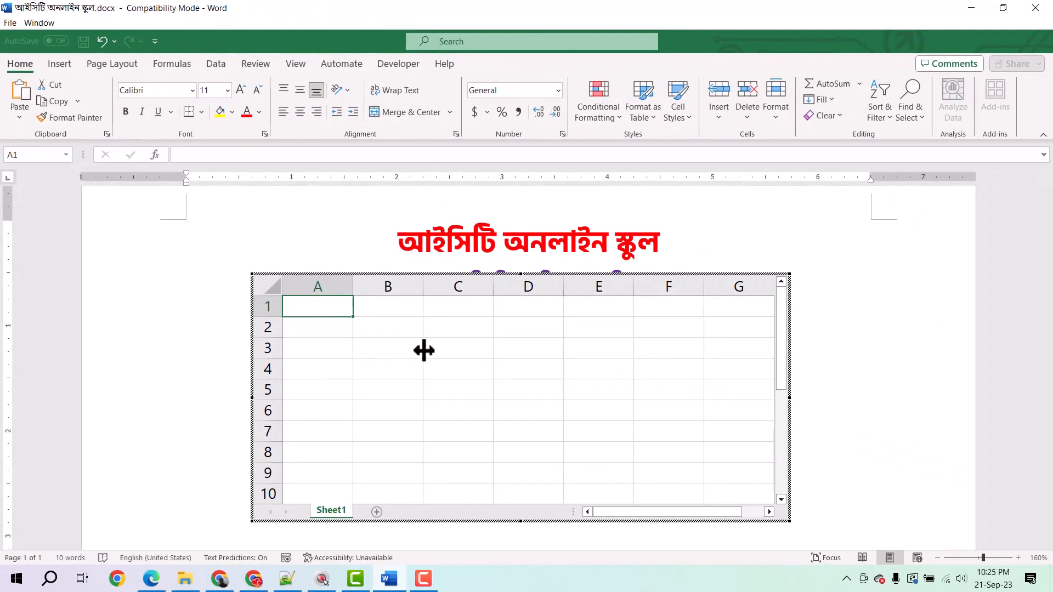
Enter the column headers Mark in cell C2 and Result in cell D2 of the embedded spreadsheet.
click(414, 337)
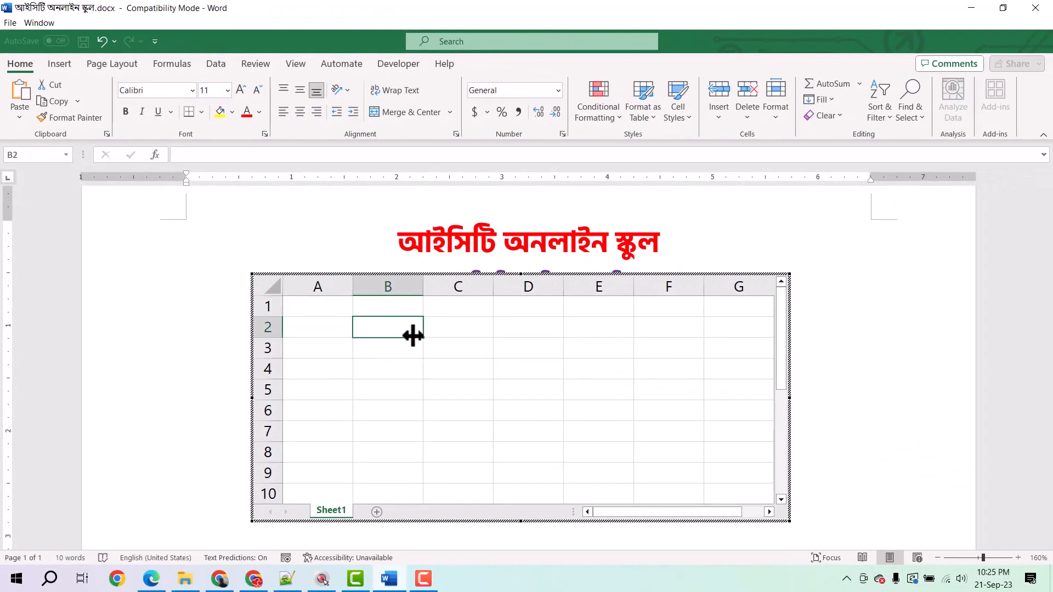
click(470, 336)
text(Mark)
key(Tab)
text(R)
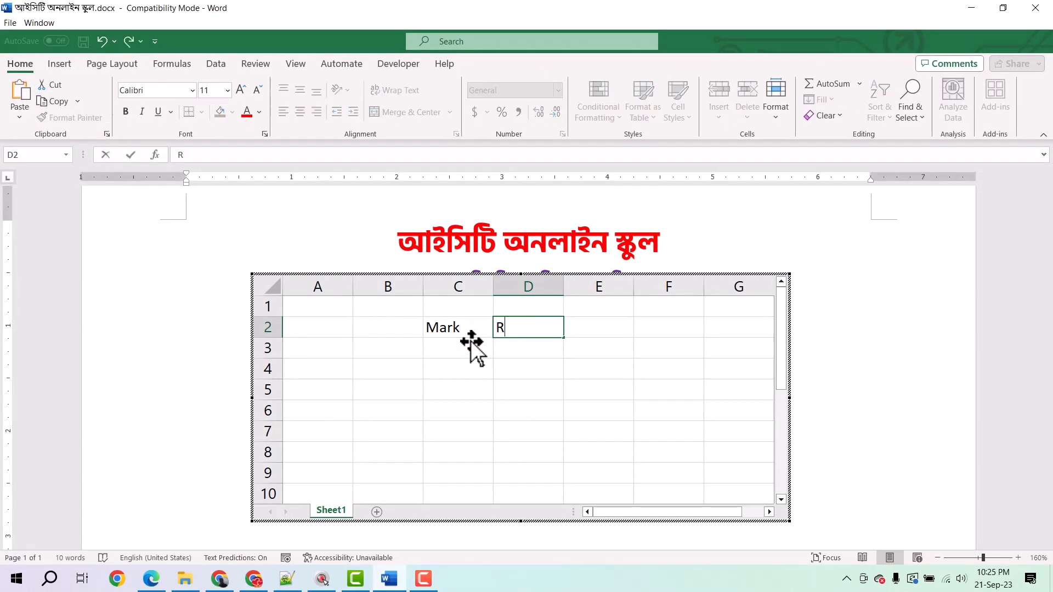
text(esult)
Format the header cells C2:D2 with a blue fill and white font colour.
drag(471, 340, 524, 328)
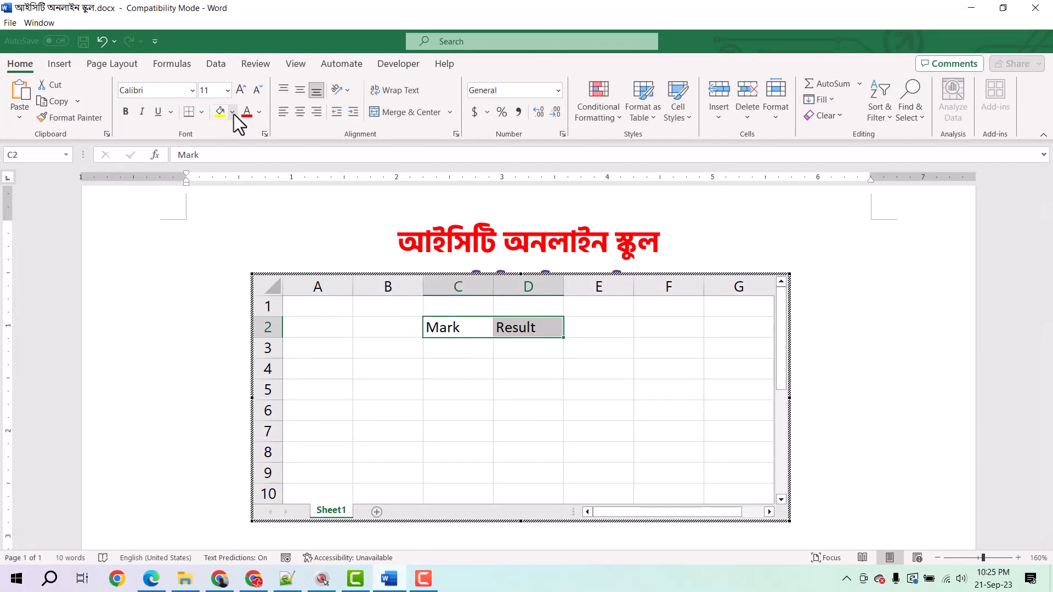
click(232, 112)
click(299, 241)
click(259, 113)
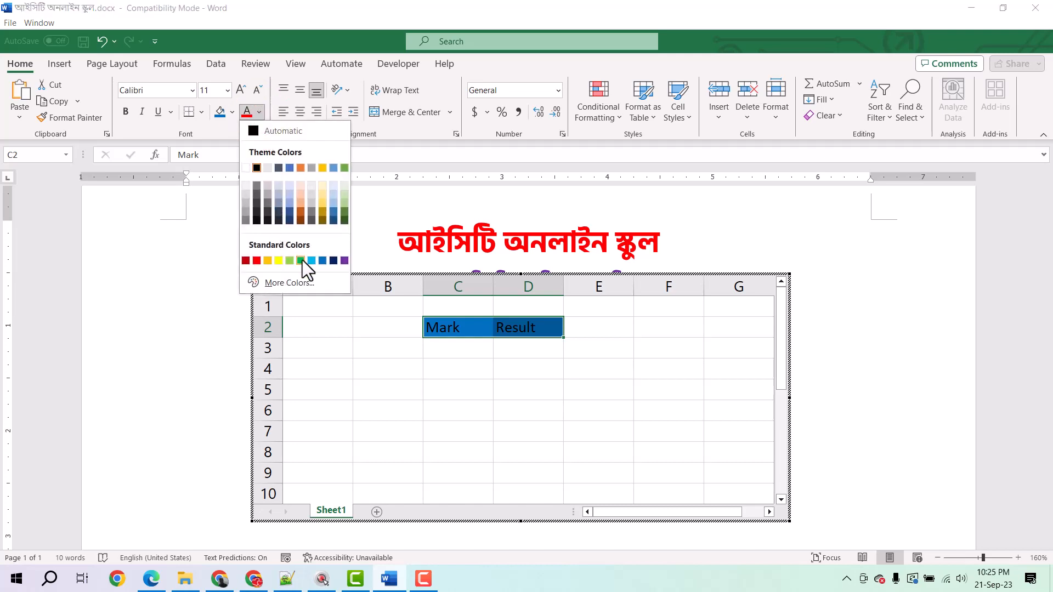
click(246, 168)
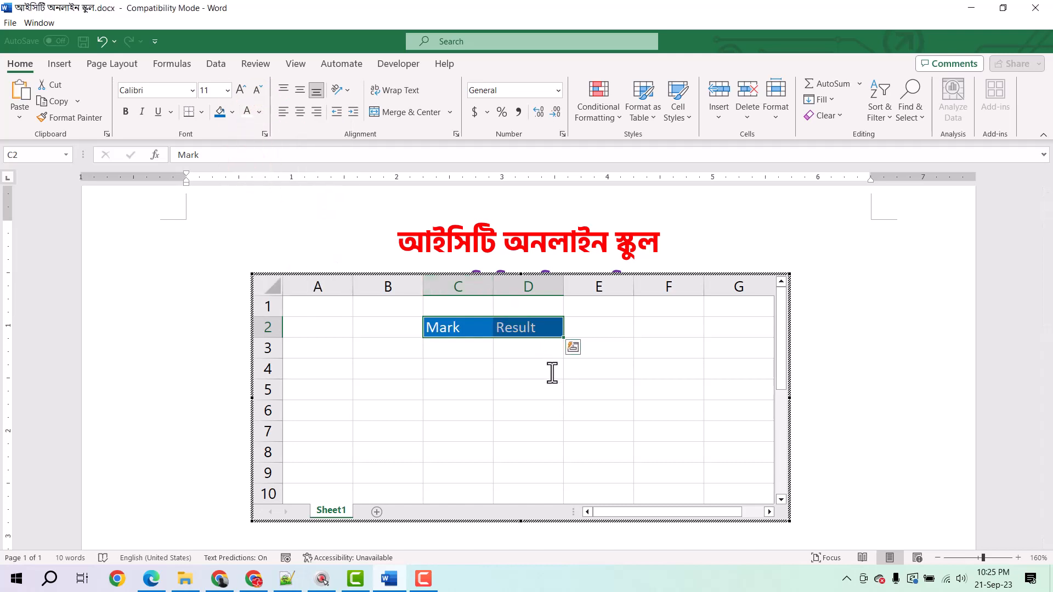
Enter the marks 56, 78, 62 and 23 in cells C3 to C6 under the Mark header.
click(474, 352)
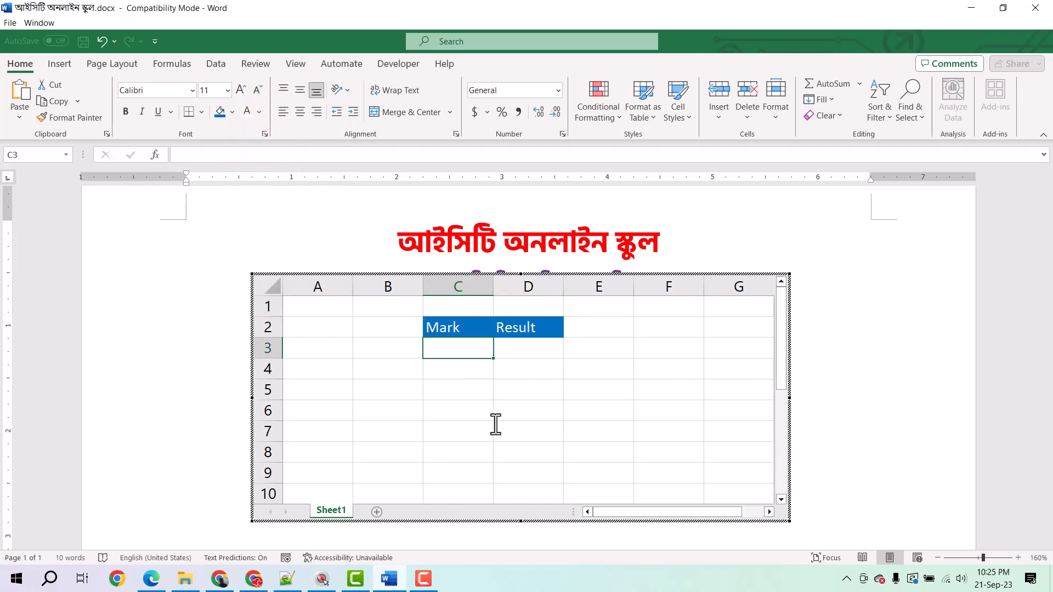
text(56)
key(Tab)
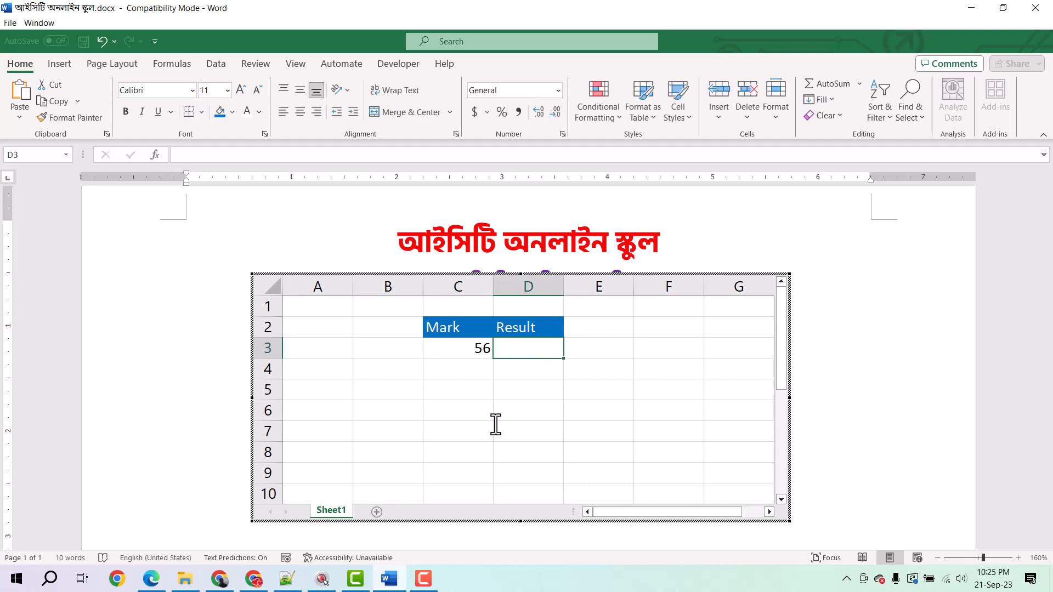
key(Return)
text(78)
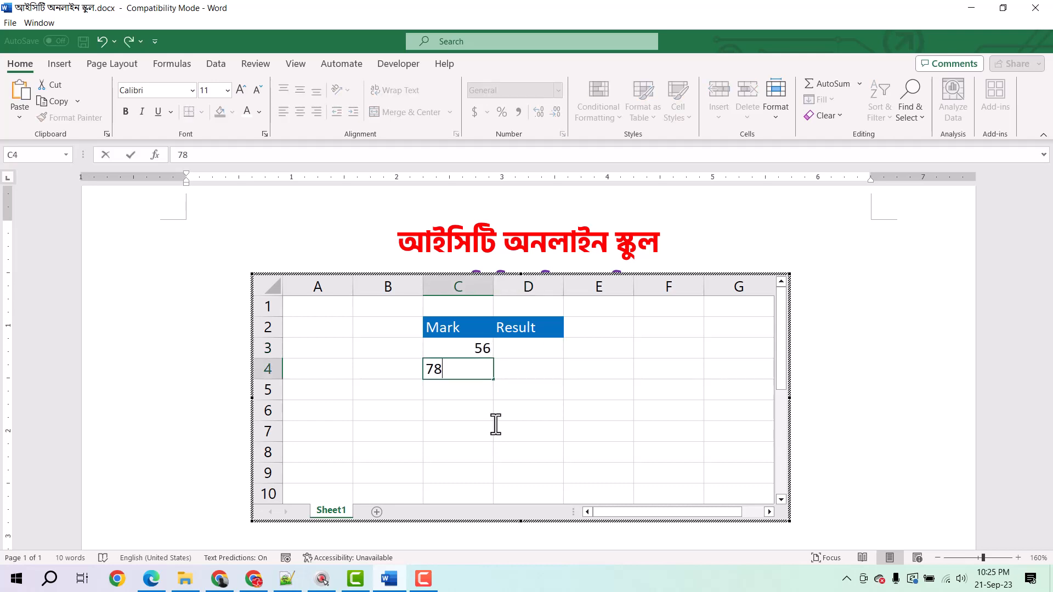
key(Return)
text(62)
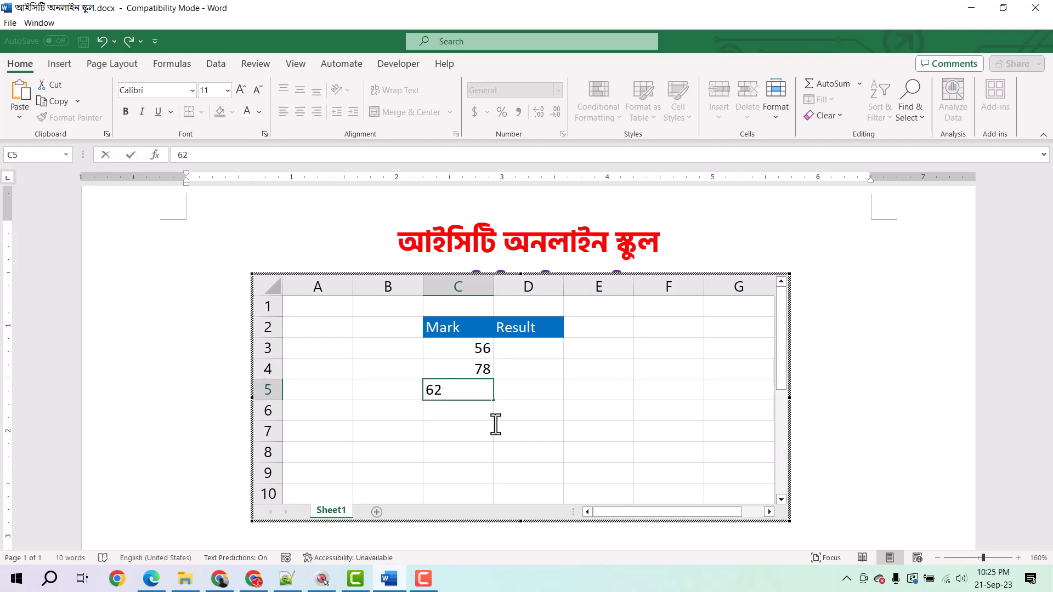
key(Return)
text(23)
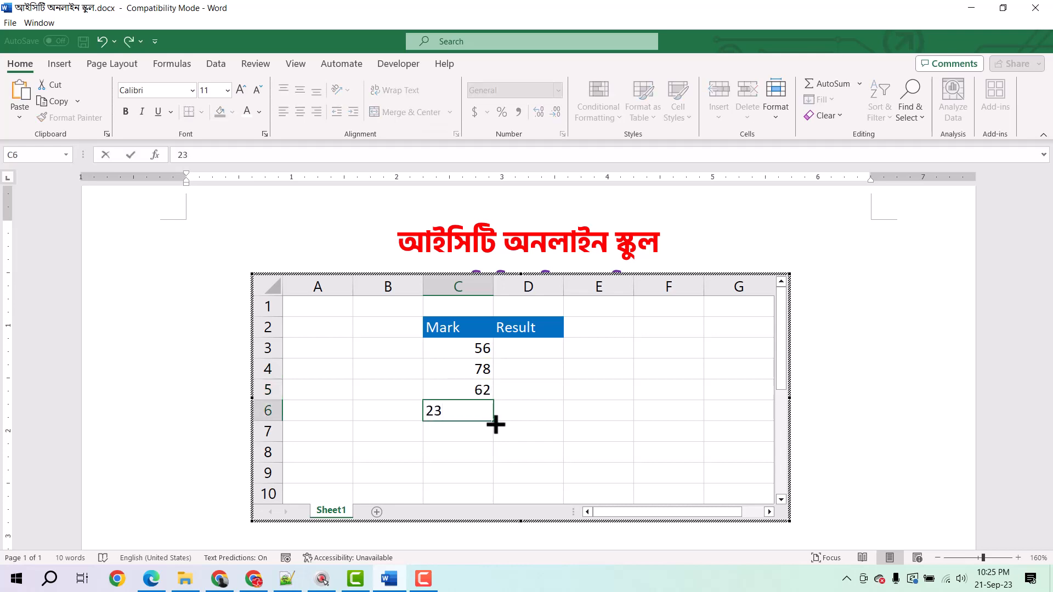
click(510, 348)
Apply All Borders to the table range C2:D6.
drag(430, 327, 512, 407)
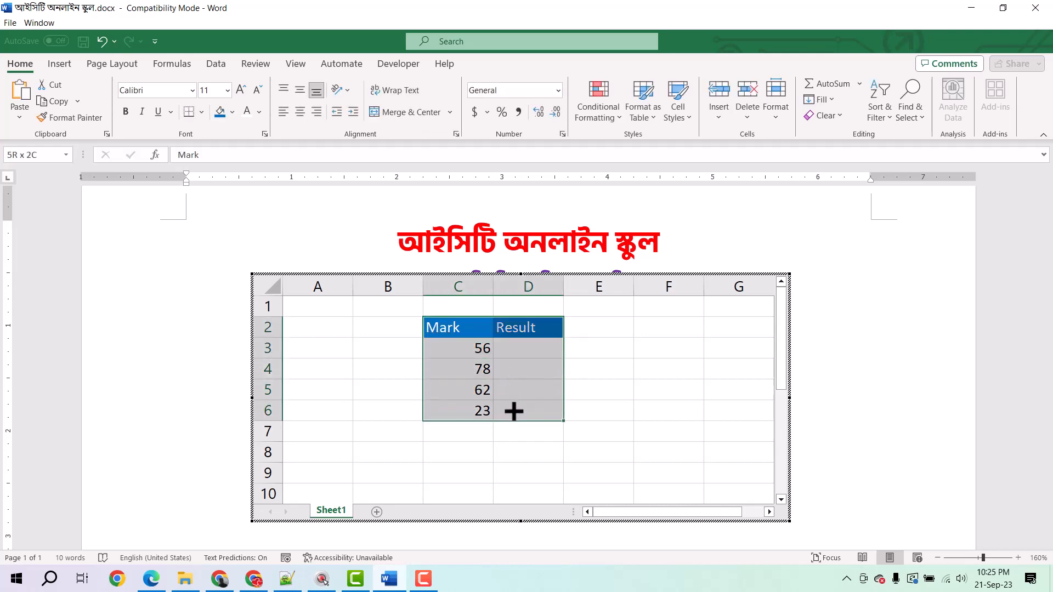
click(202, 112)
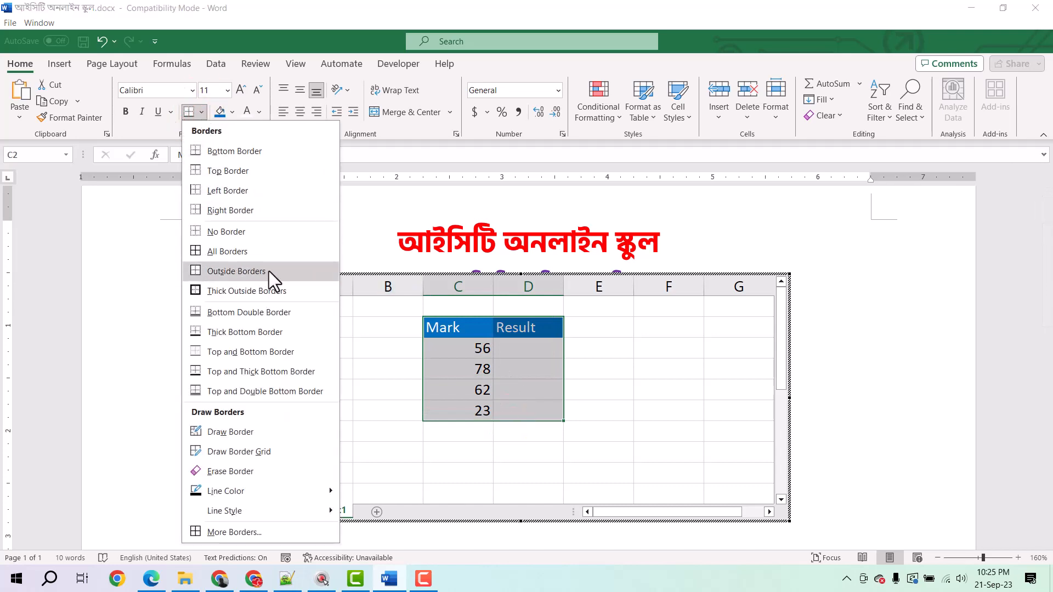
click(262, 253)
click(638, 411)
Enter the formula =IF(C3>=33,"PASS","FAIL") in cell D3 under the Result header.
click(523, 349)
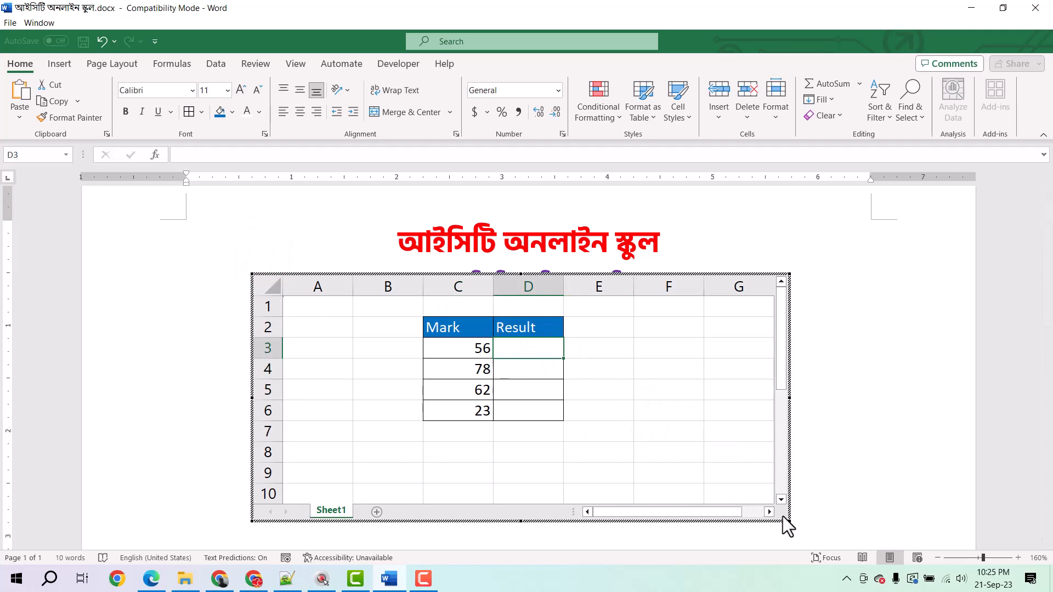
text(=)
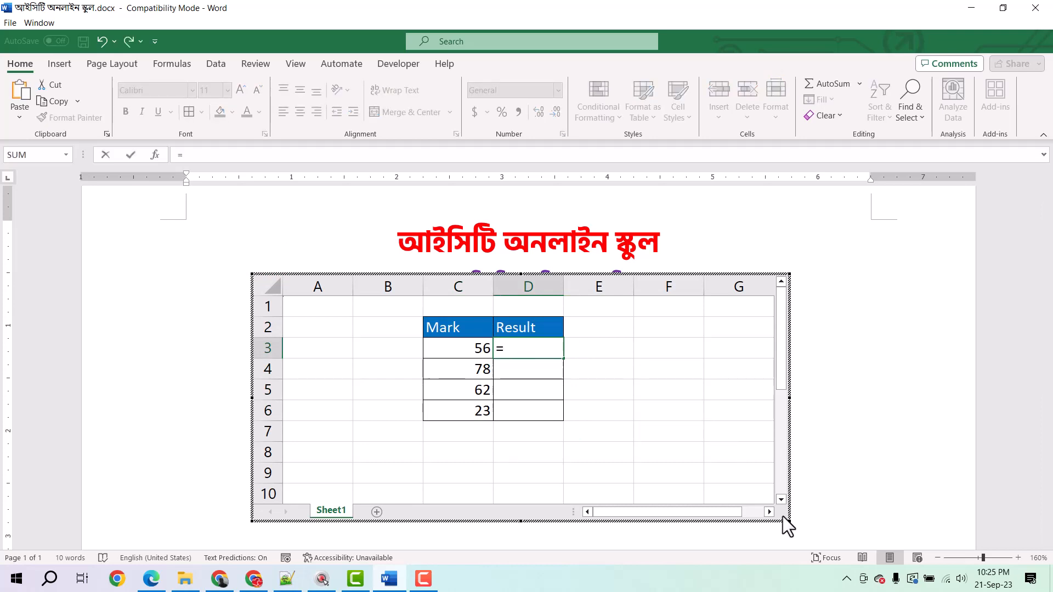
text(IF)
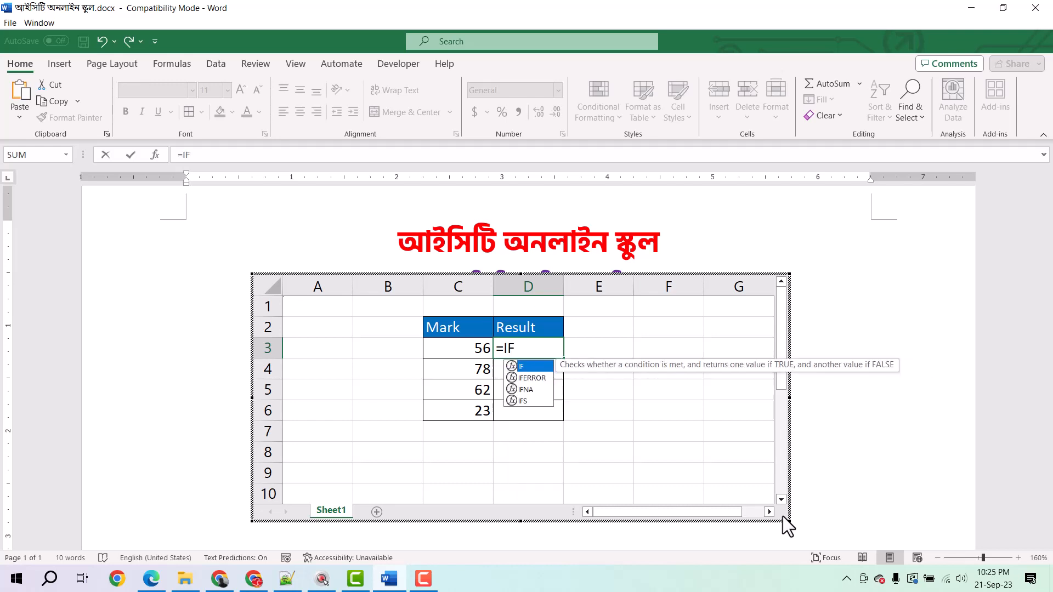
text(()
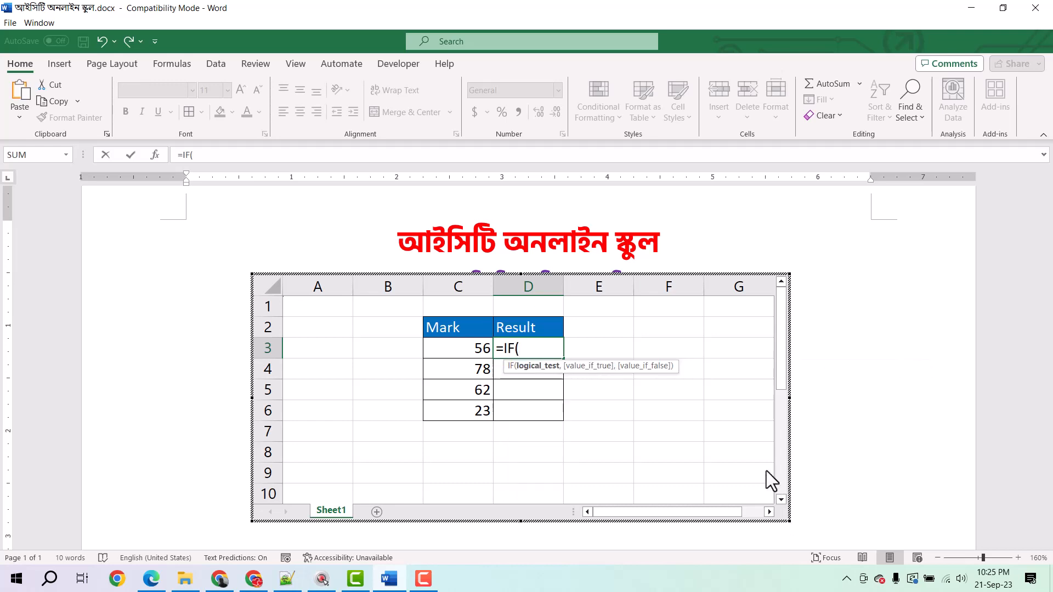
click(460, 349)
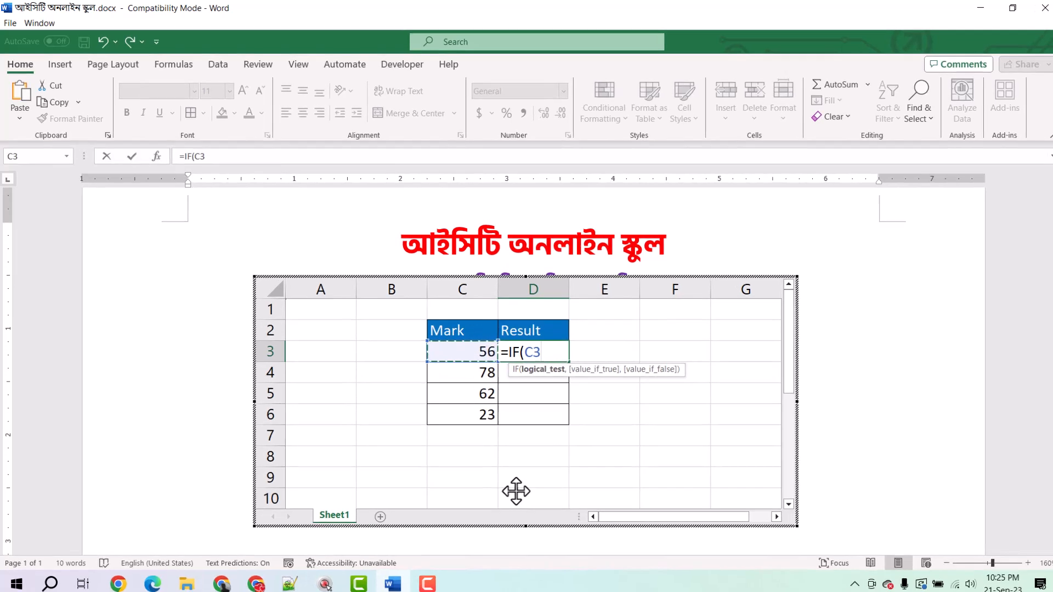
text(>=33,)
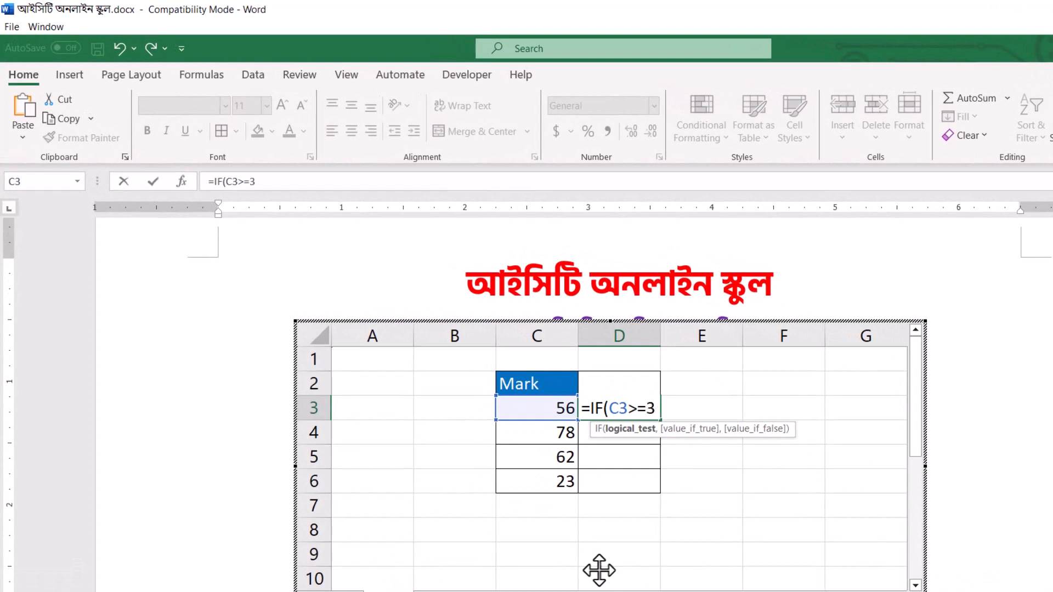
text("PASS)
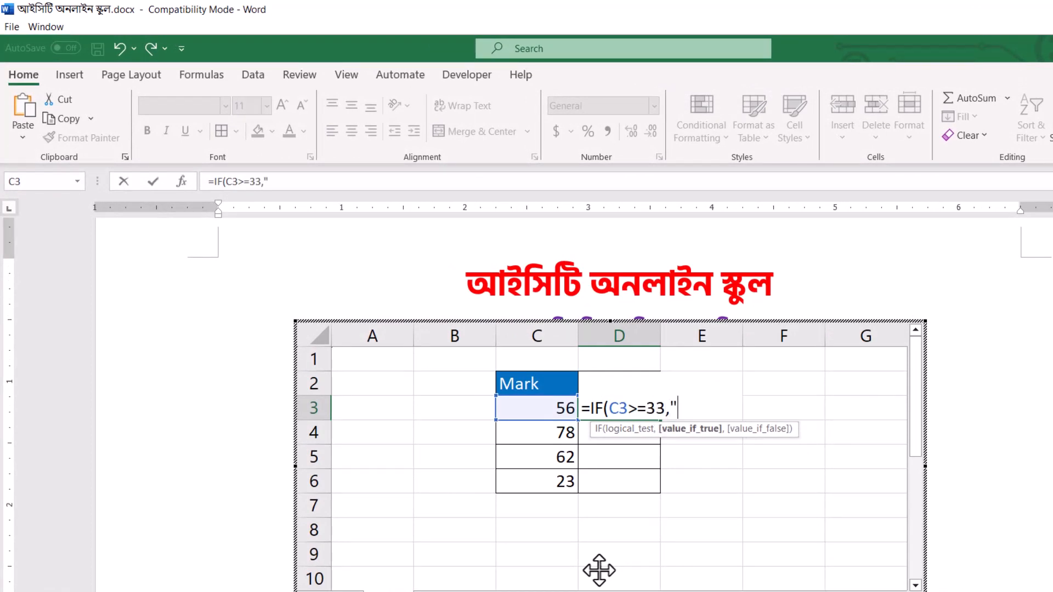
text(",")
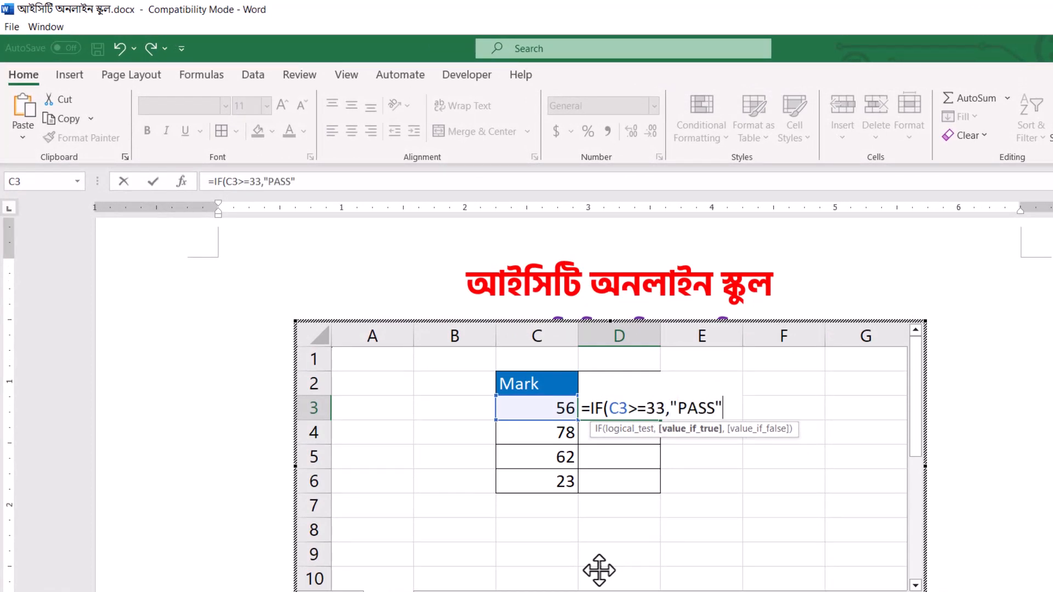
text(FAI)
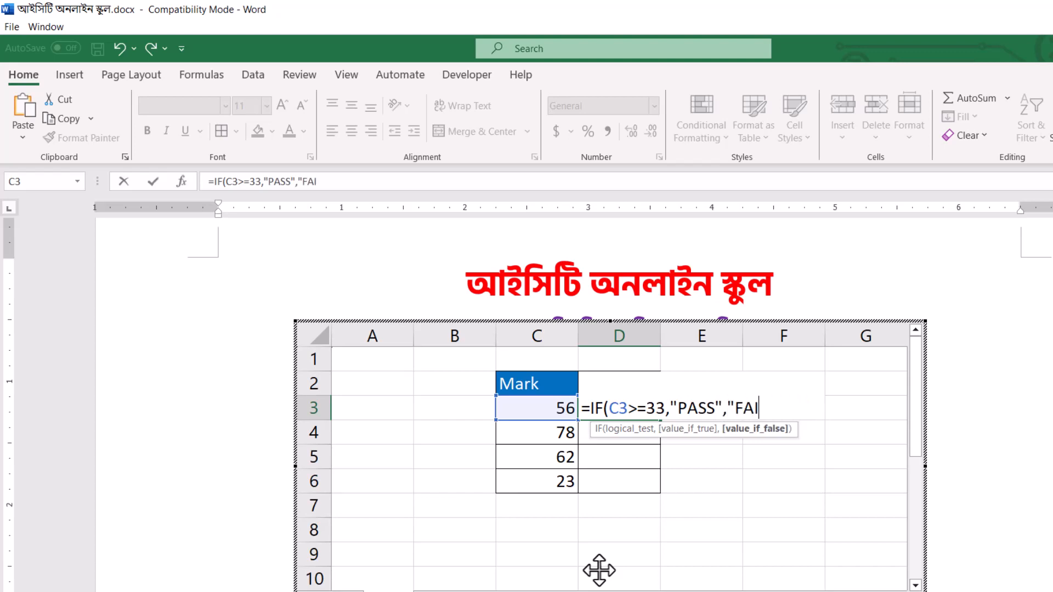
text(L"))
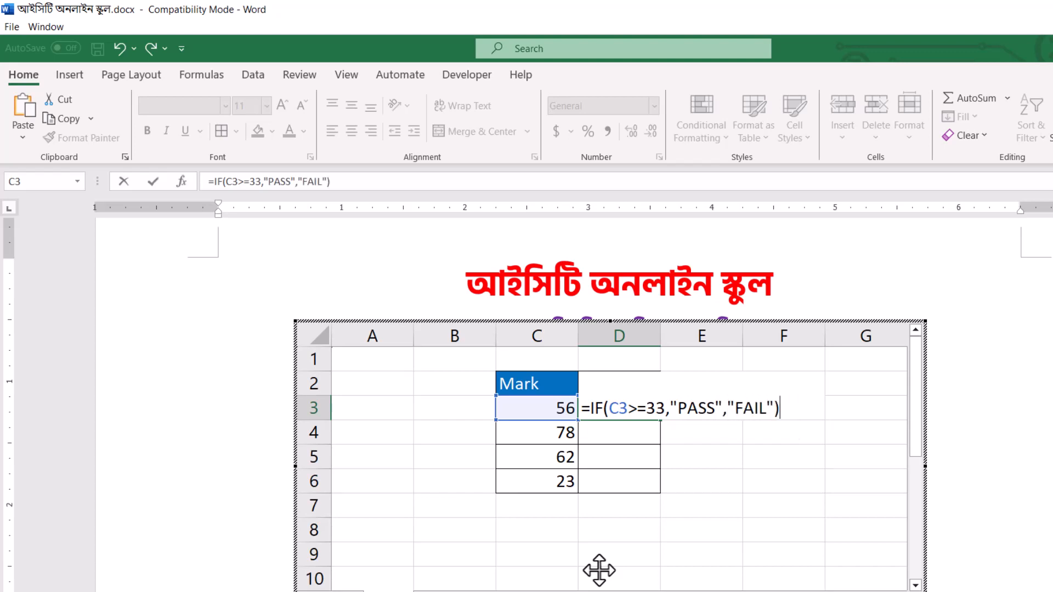
key(Return)
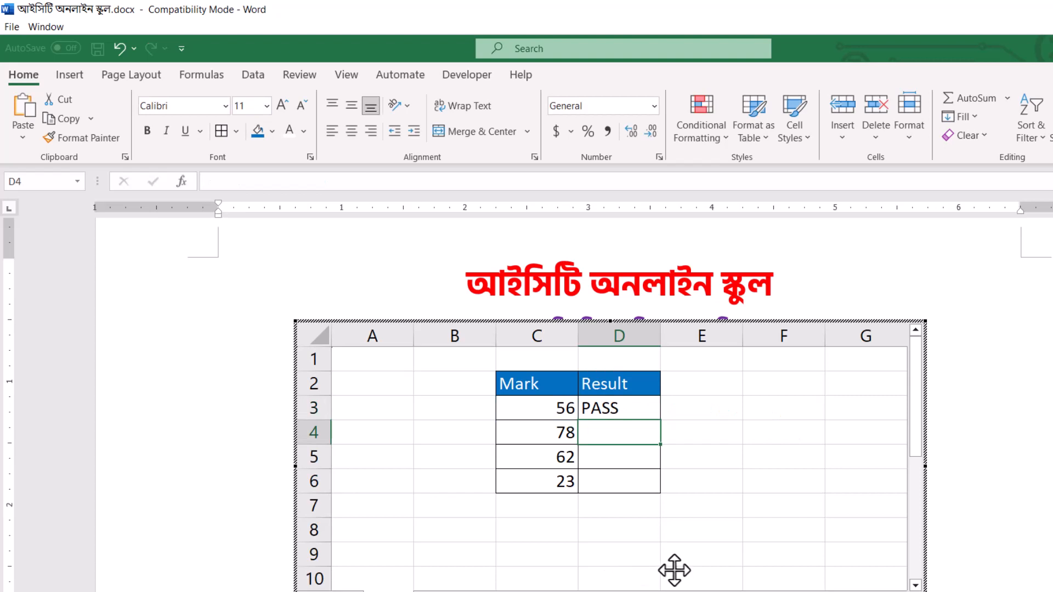
Fill the IF formula from cell D3 down through D6 to cover every mark.
click(636, 412)
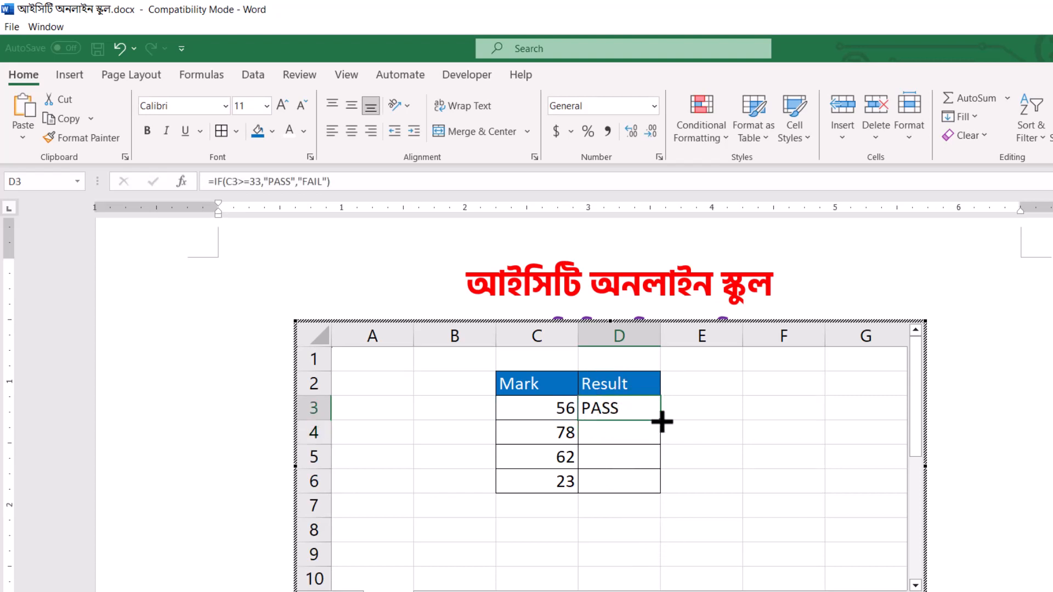
drag(660, 420, 673, 490)
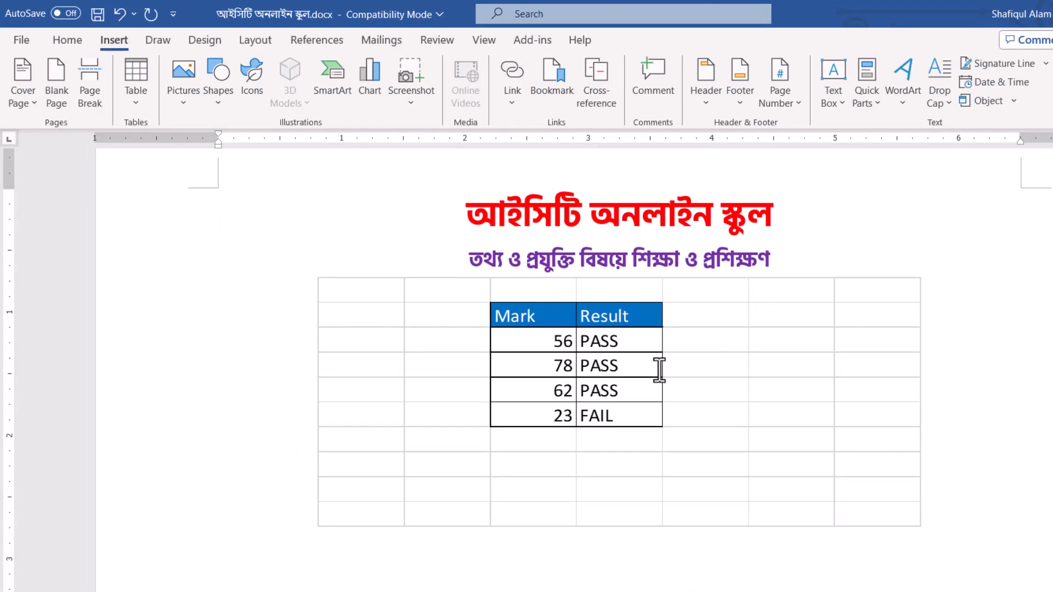
Turn off gridlines in the embedded worksheet and return to the document.
click(816, 374)
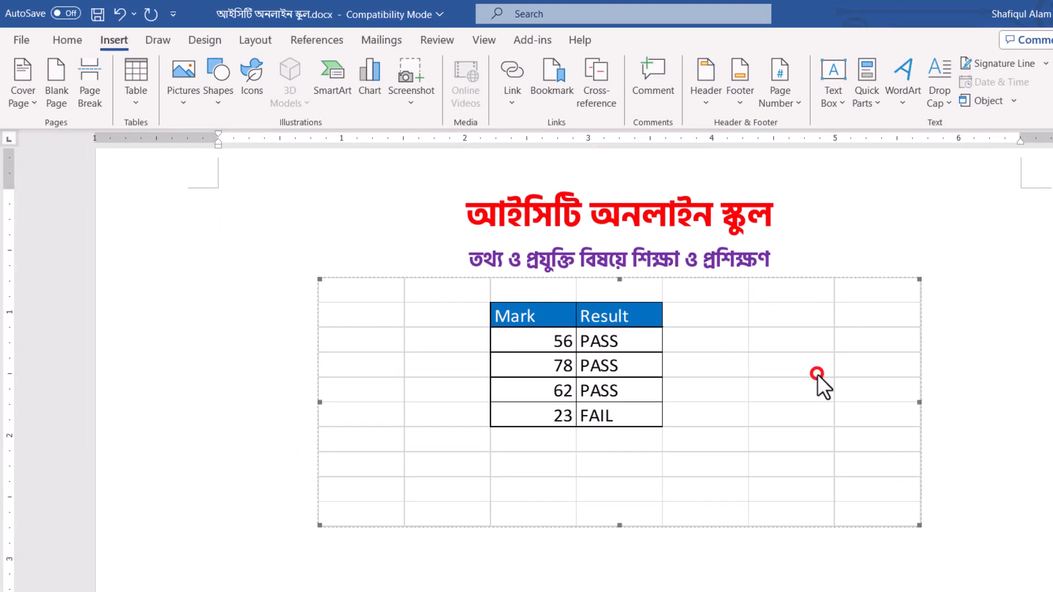
double_click(711, 361)
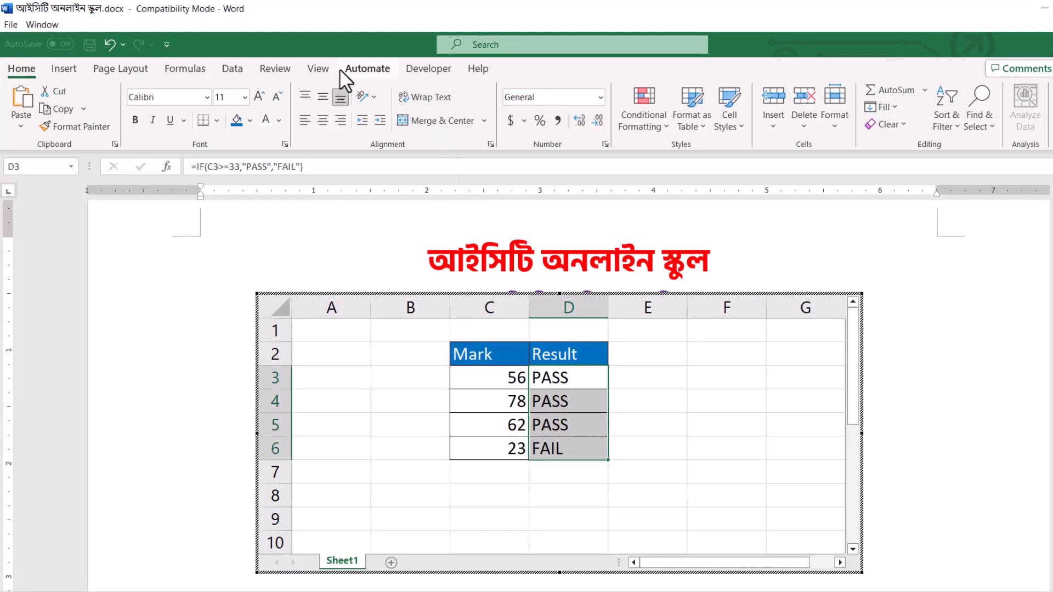
click(320, 69)
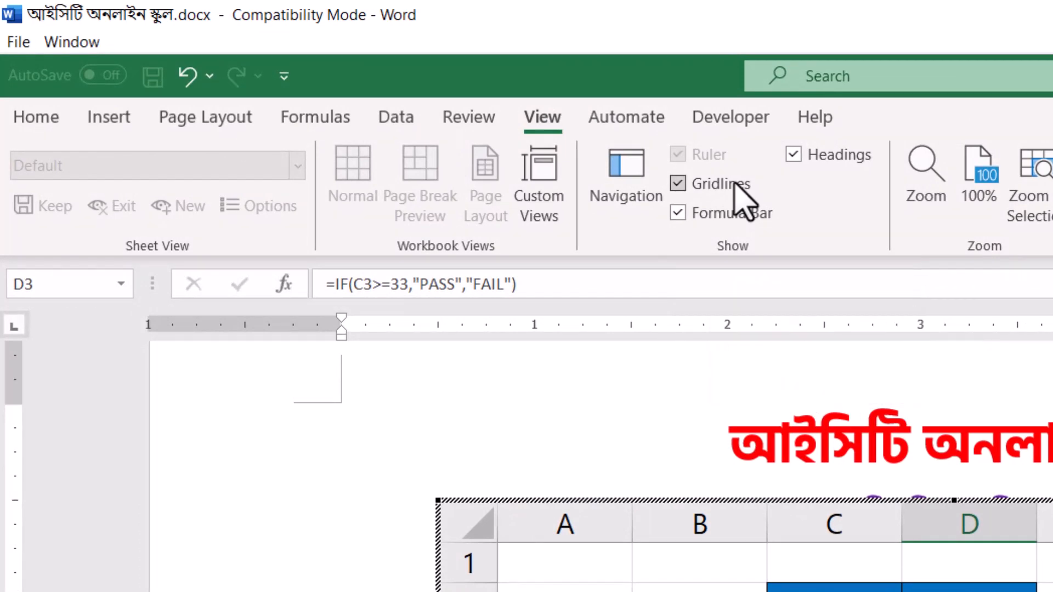
click(734, 184)
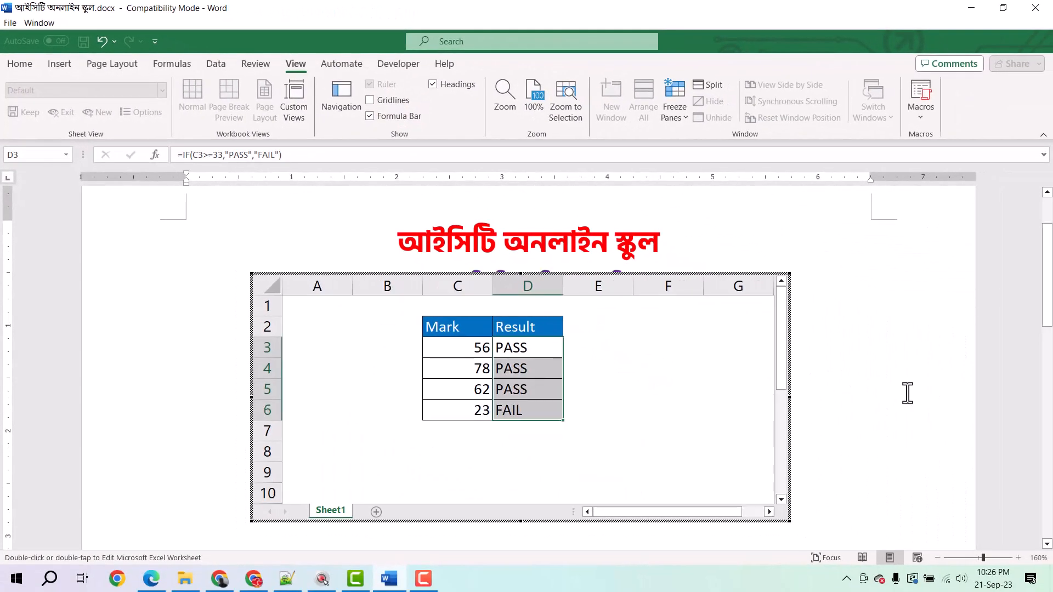
click(908, 392)
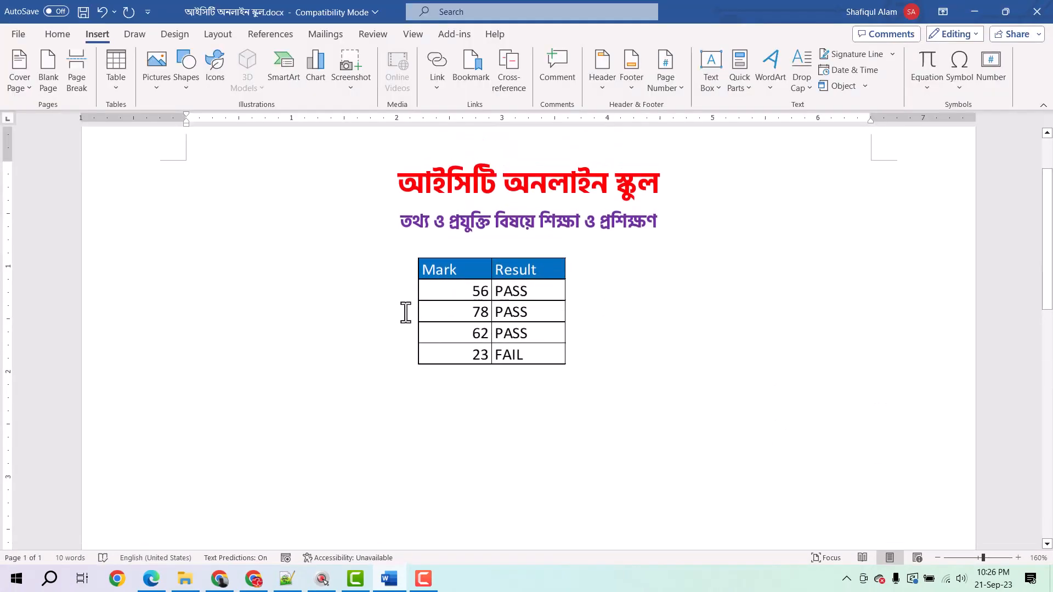
Try scaling the embedded worksheet object down proportionally on the page, and undo the resize.
click(616, 320)
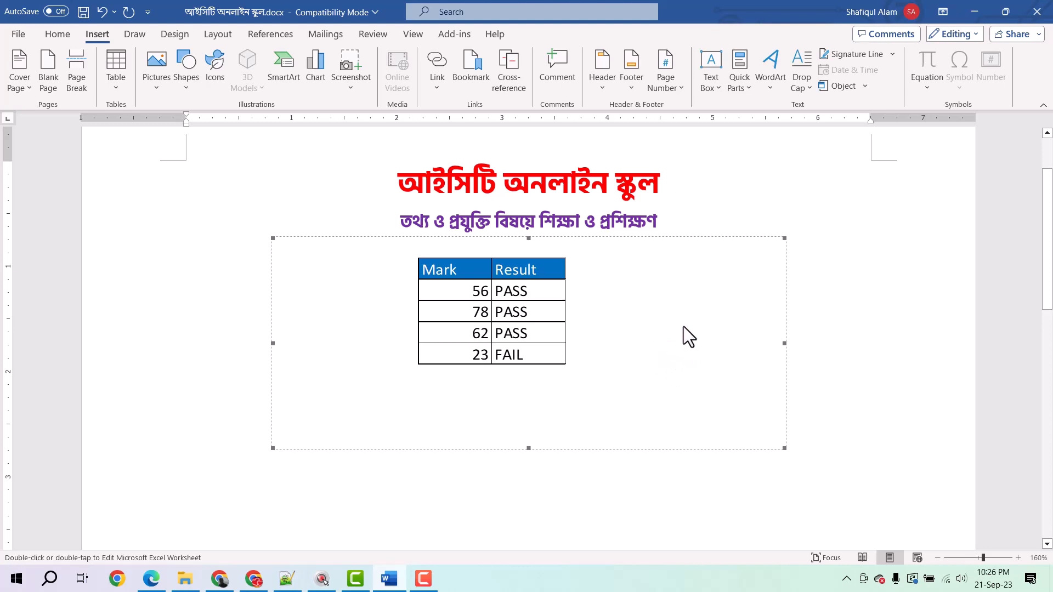
drag(785, 448, 681, 363)
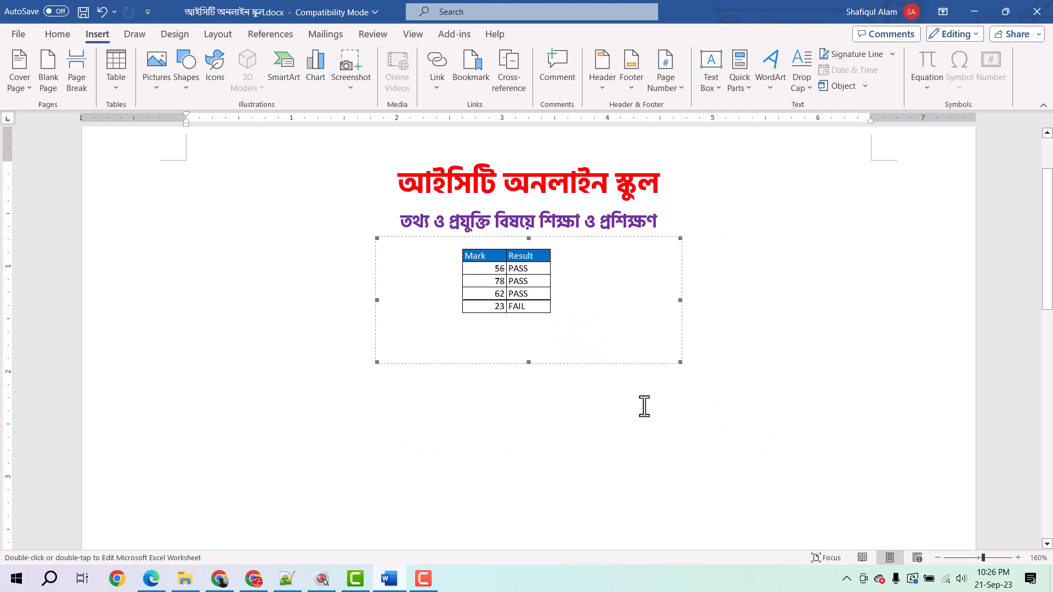
key(ctrl+z)
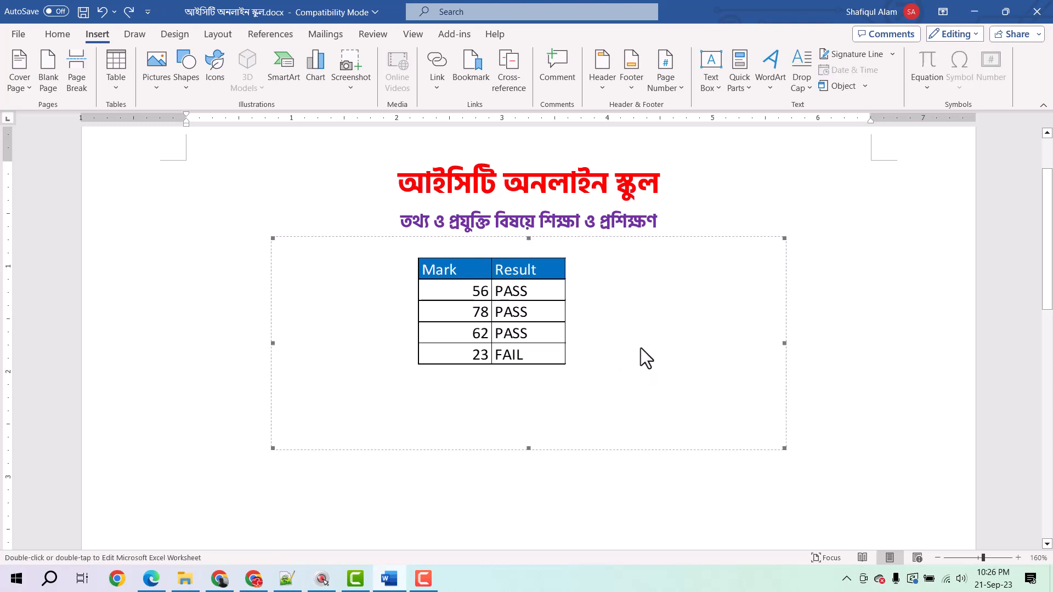
Open the embedded worksheet for editing and narrow its frame so the visible area ends at column D.
double_click(639, 339)
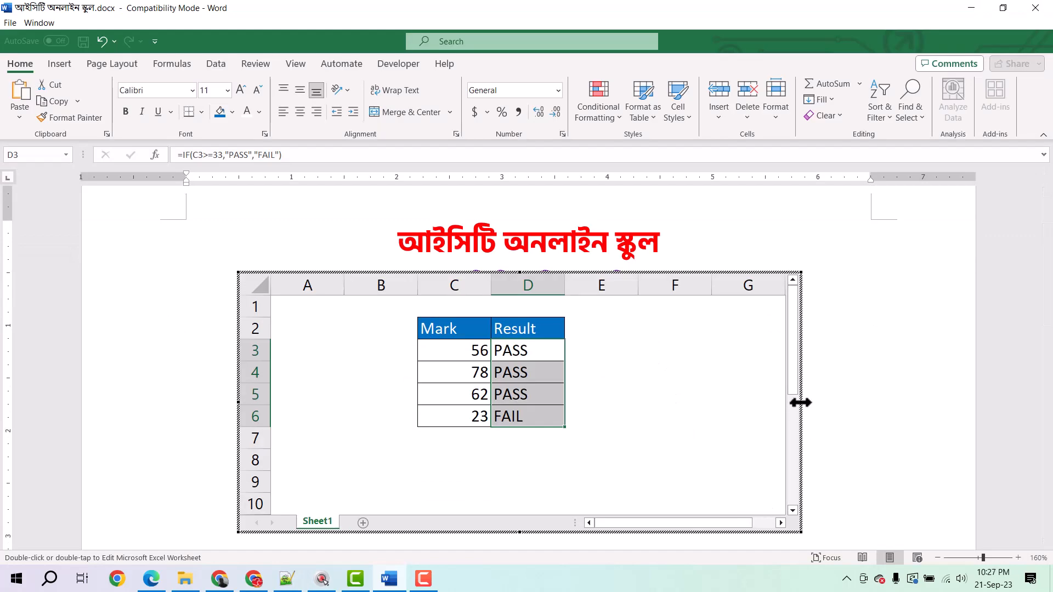
drag(801, 402, 580, 396)
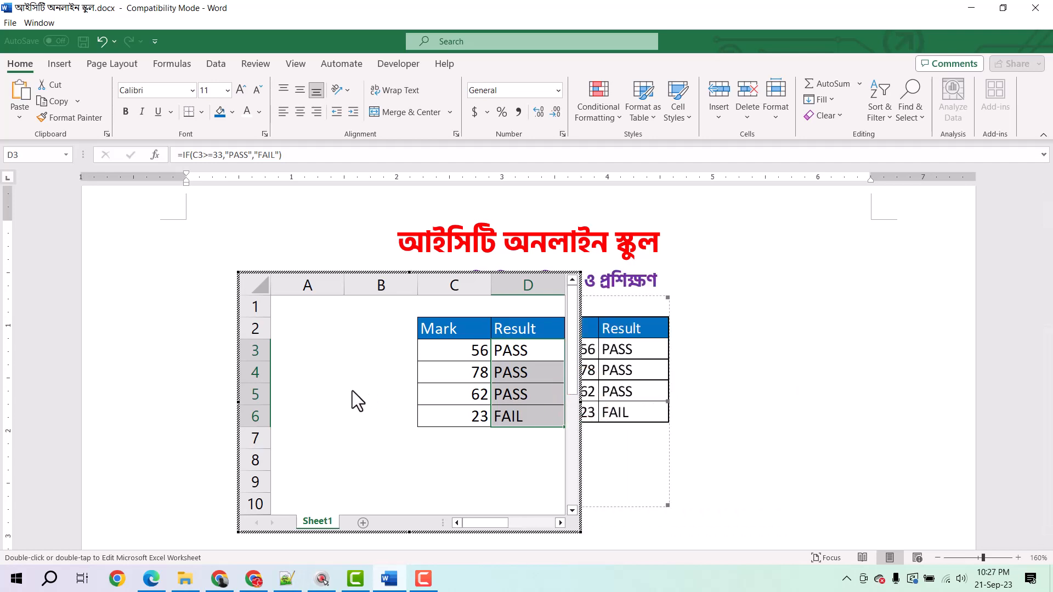
click(330, 364)
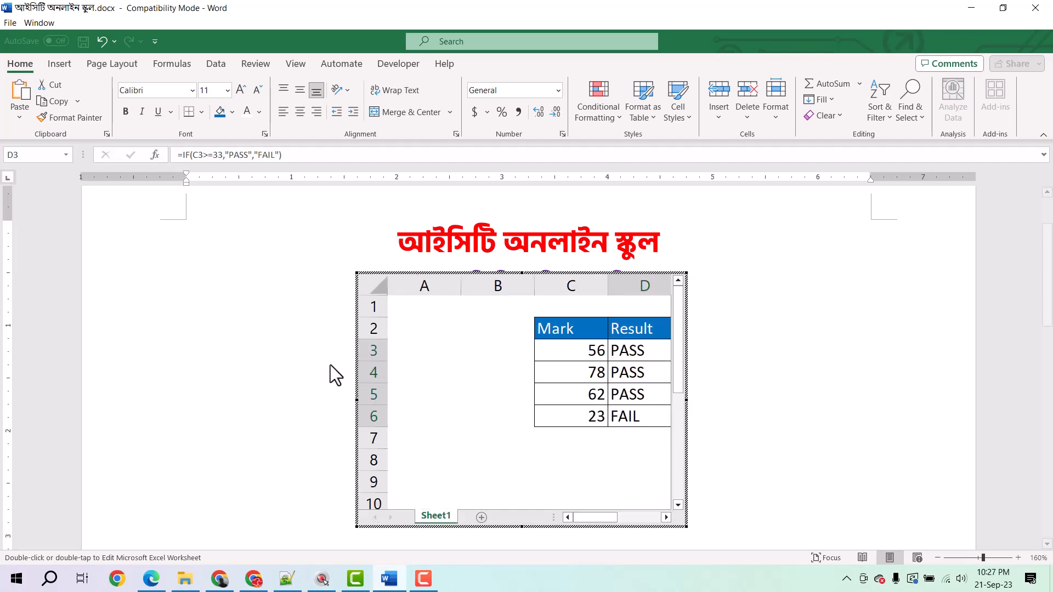
Delete the empty columns A and B from the embedded worksheet.
double_click(452, 299)
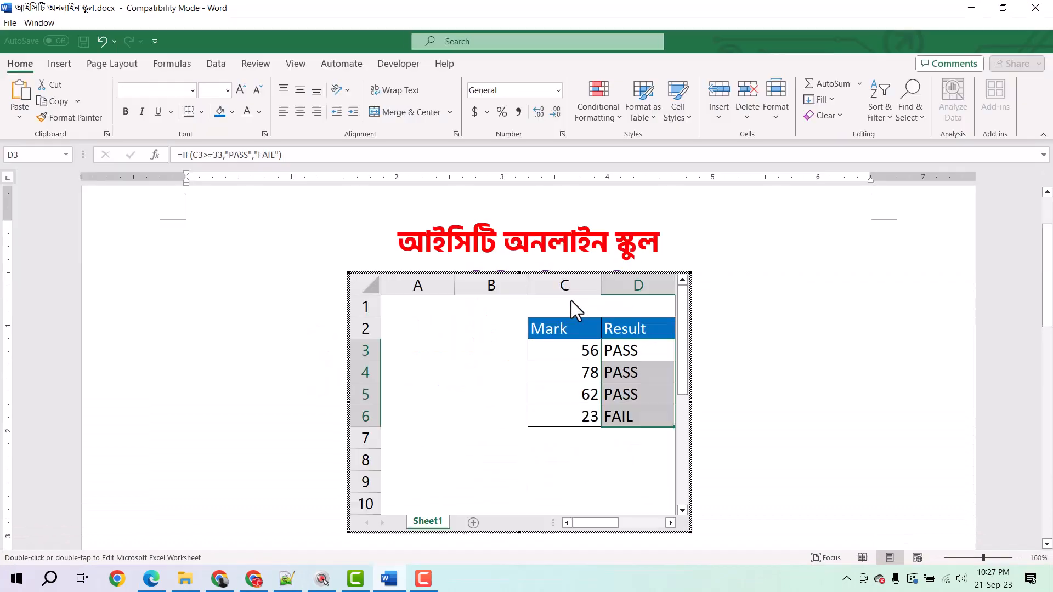
drag(423, 287, 478, 286)
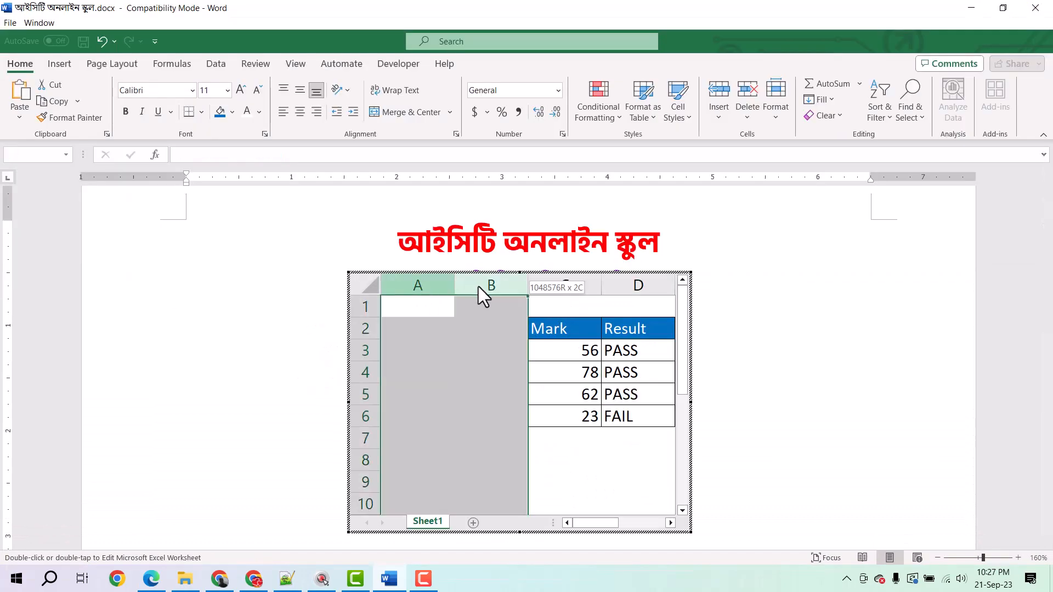
right_click(478, 286)
click(524, 444)
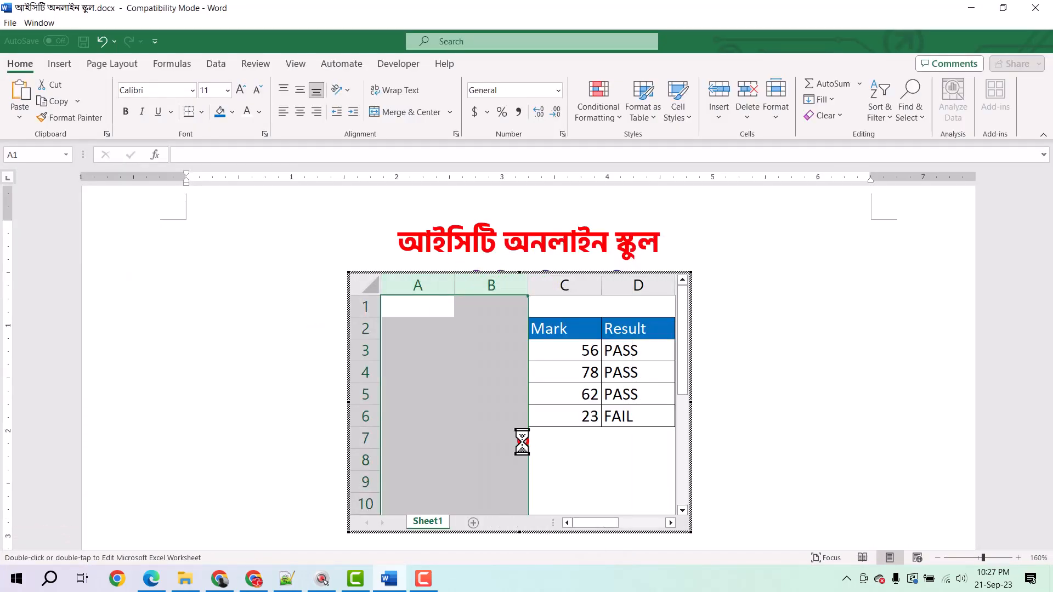
click(579, 415)
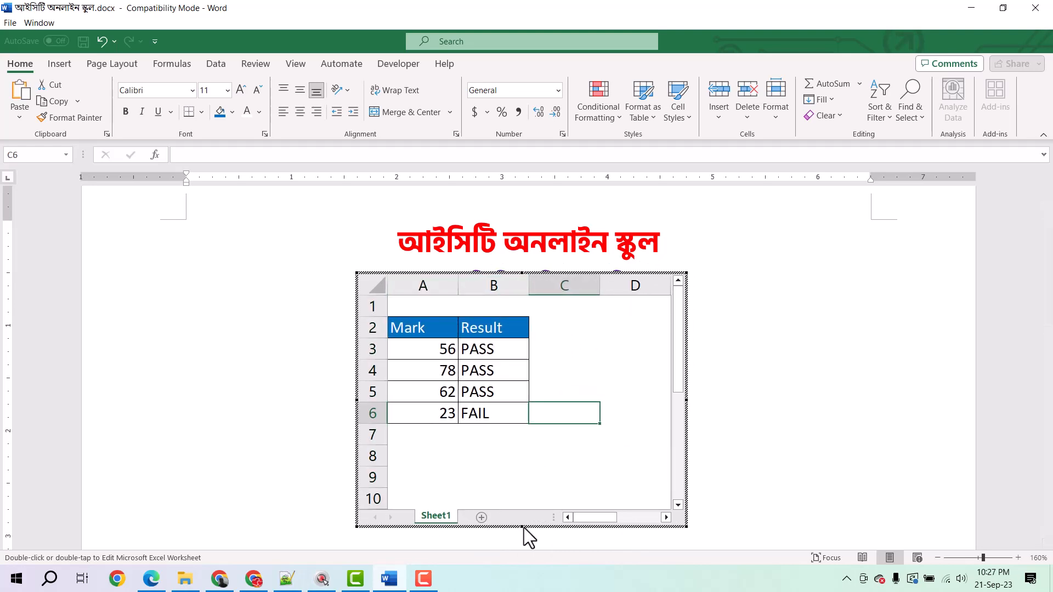
Crop the embedded worksheet's frame to end at row 6 and column B, and return to the document.
drag(522, 525, 511, 440)
click(960, 388)
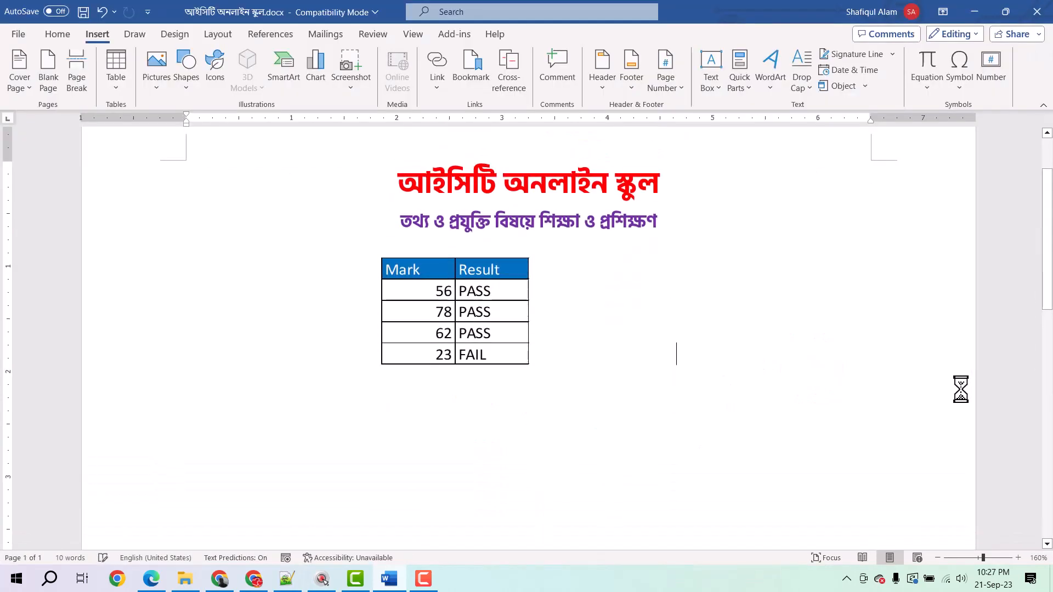
click(484, 352)
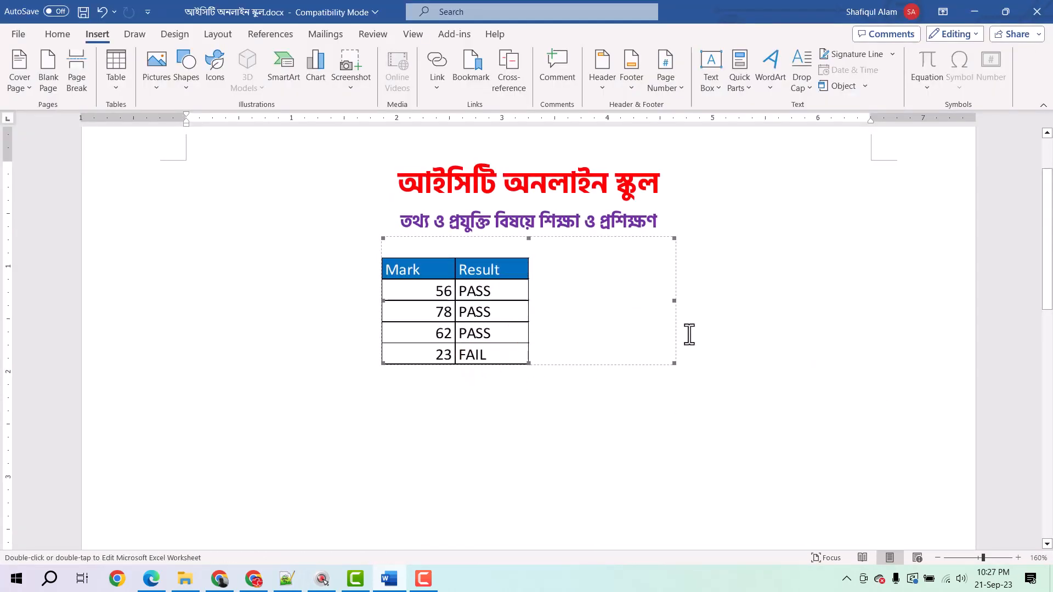
double_click(614, 305)
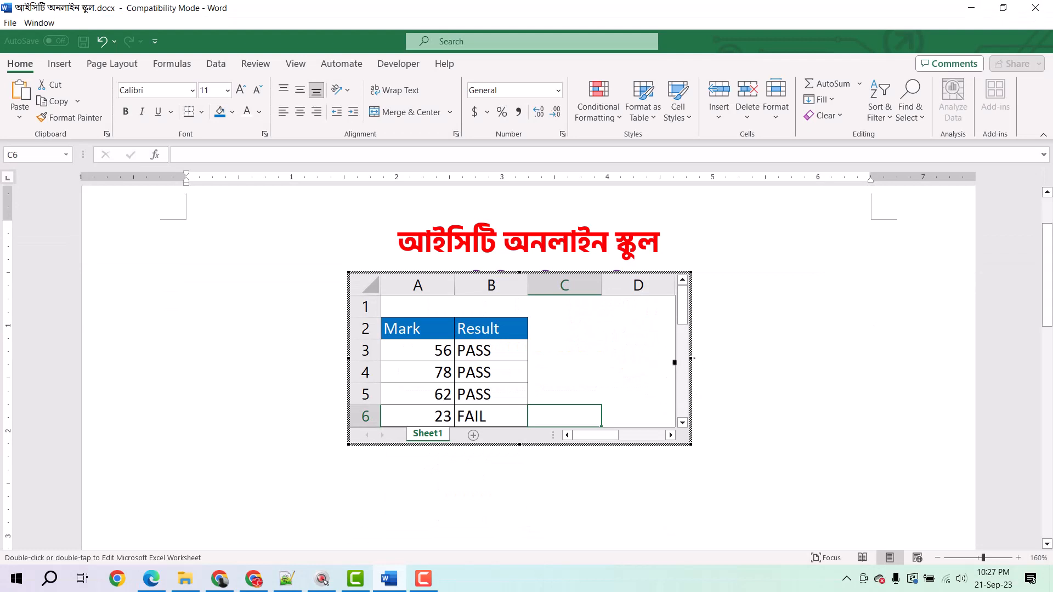
drag(690, 359, 545, 357)
click(616, 357)
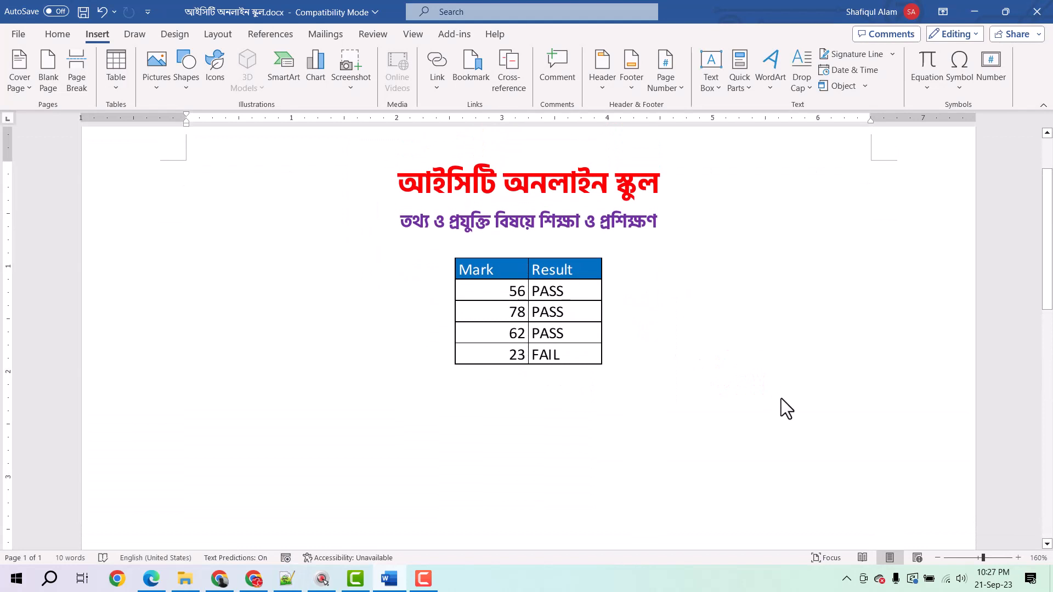
click(516, 319)
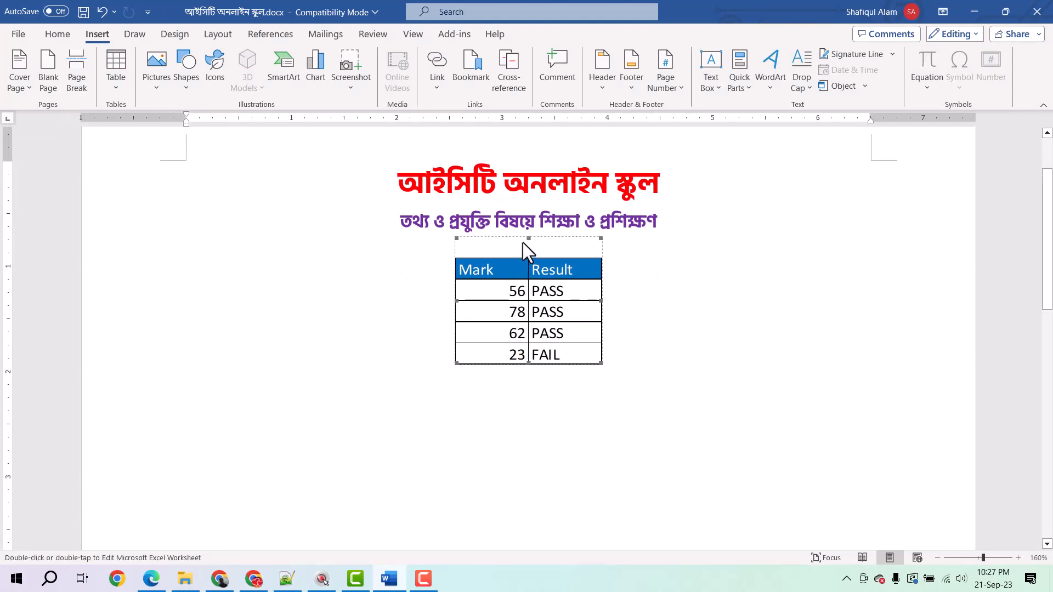
double_click(589, 311)
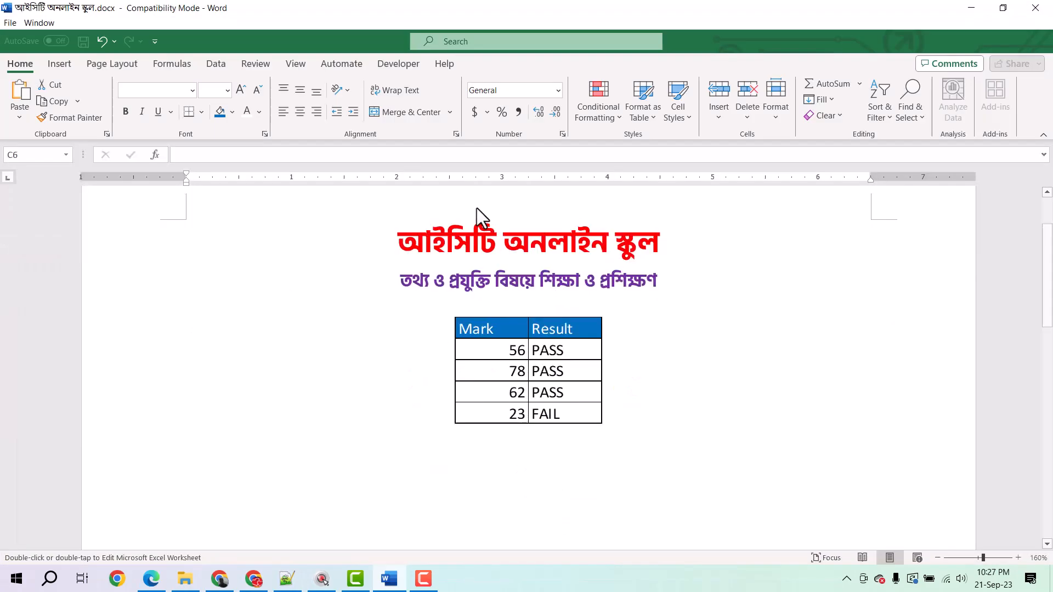
click(522, 283)
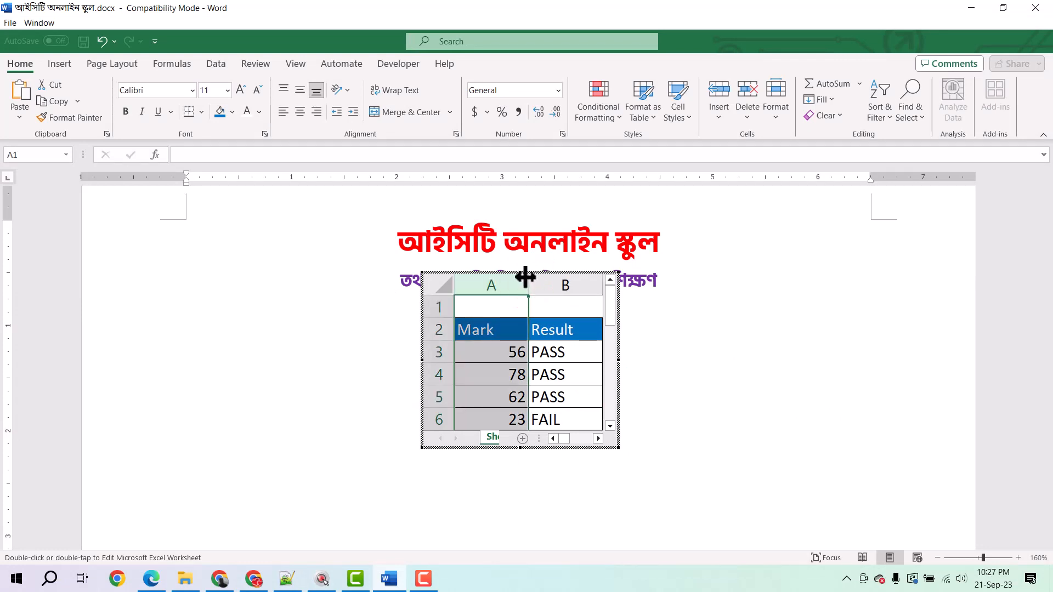
click(741, 334)
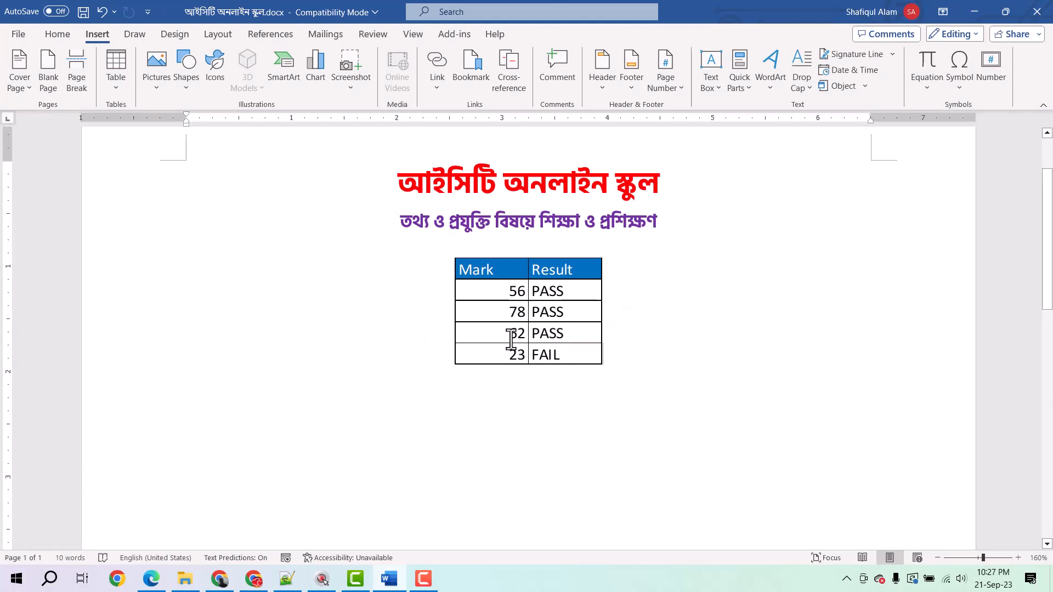
click(532, 351)
click(693, 367)
click(585, 329)
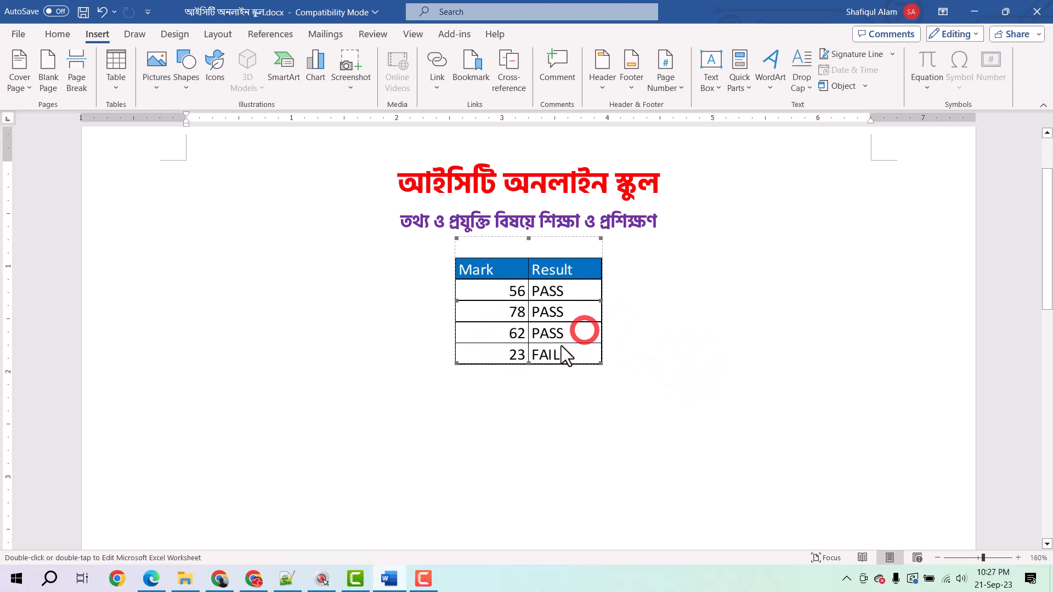
click(408, 332)
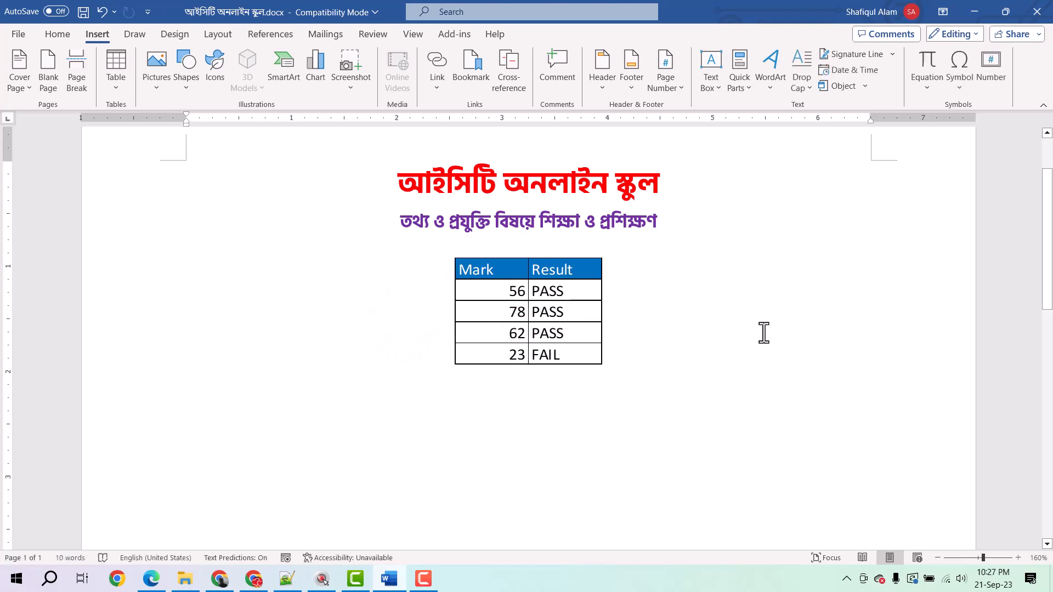